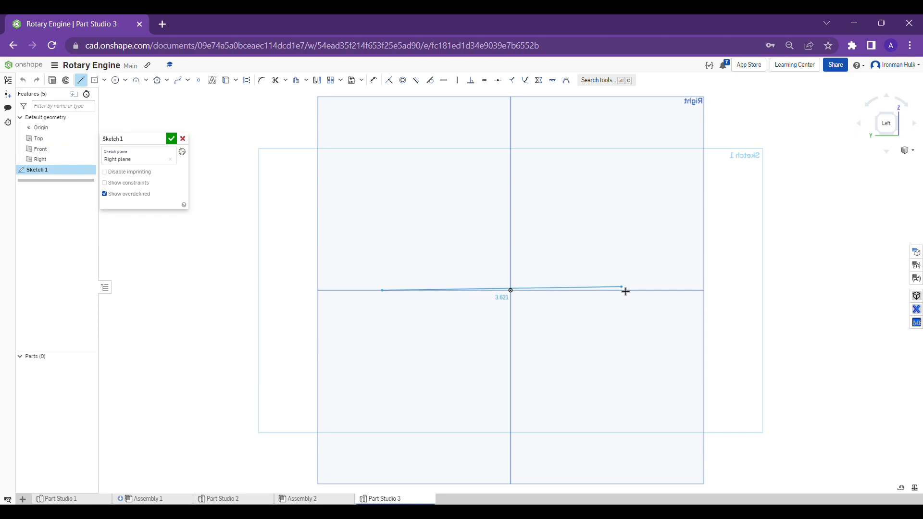
# - Finish the horizontal base line through the origin, about 3.9 in long, and set its right end 2 in from the origin
pyautogui.click(636, 293)
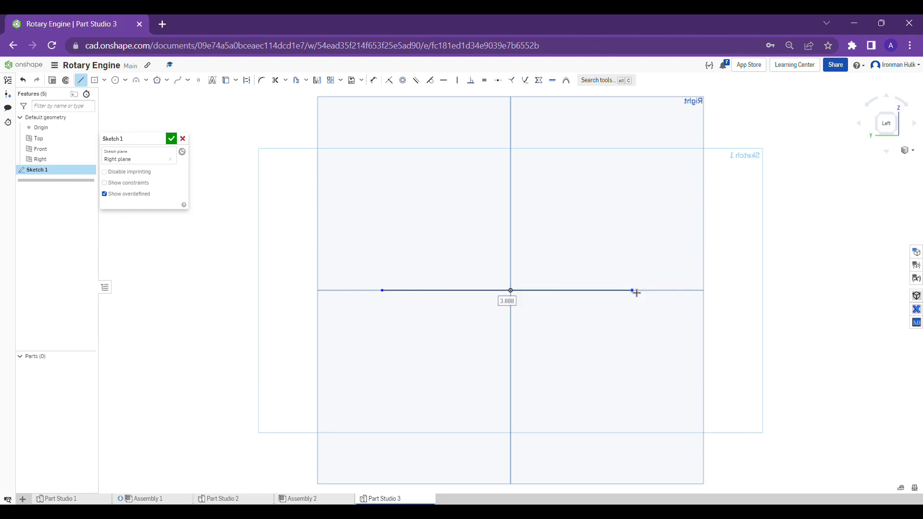
pyautogui.press('Escape')
pyautogui.press('d')
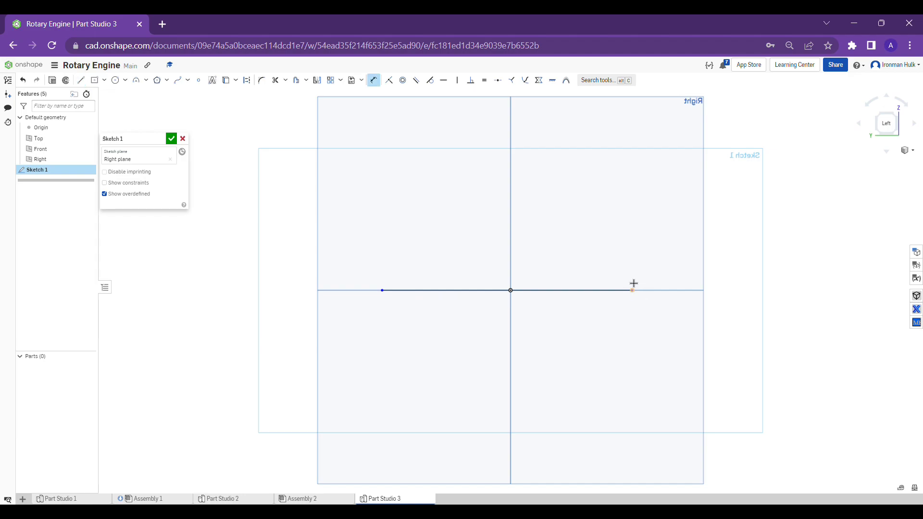
pyautogui.click(513, 290)
pyautogui.press('Escape')
pyautogui.press('d')
pyautogui.click(511, 287)
pyautogui.click(555, 249)
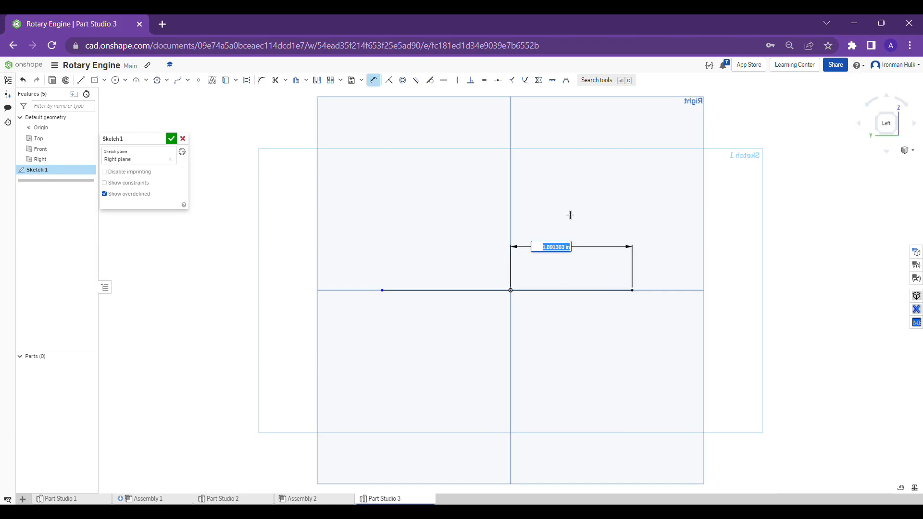
pyautogui.write('2')
pyautogui.press('Return')
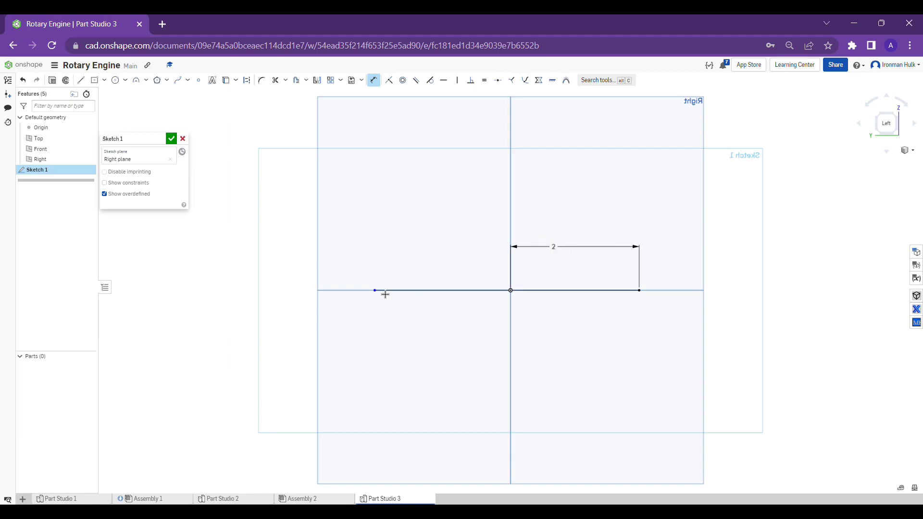
# - Set the distance from the base line's left end to the origin to 2 in
pyautogui.click(514, 280)
pyautogui.click(445, 245)
pyautogui.write('2')
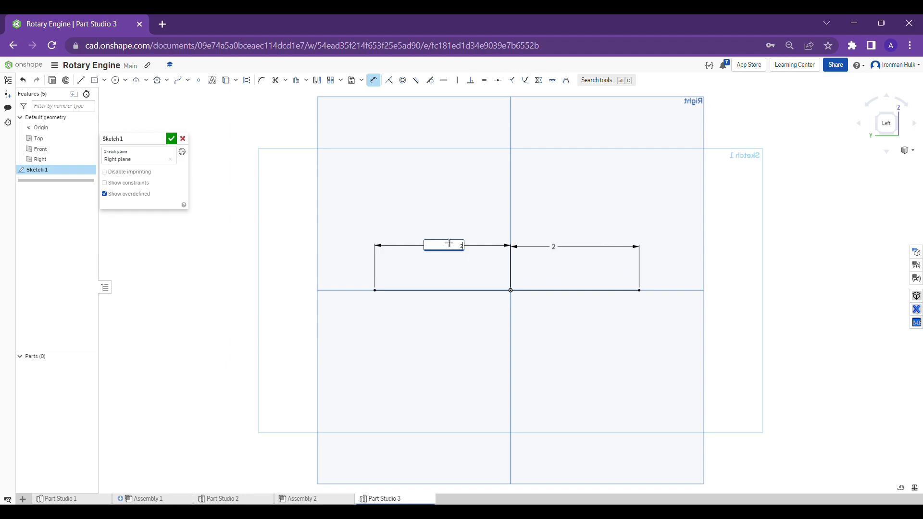
pyautogui.press('Return')
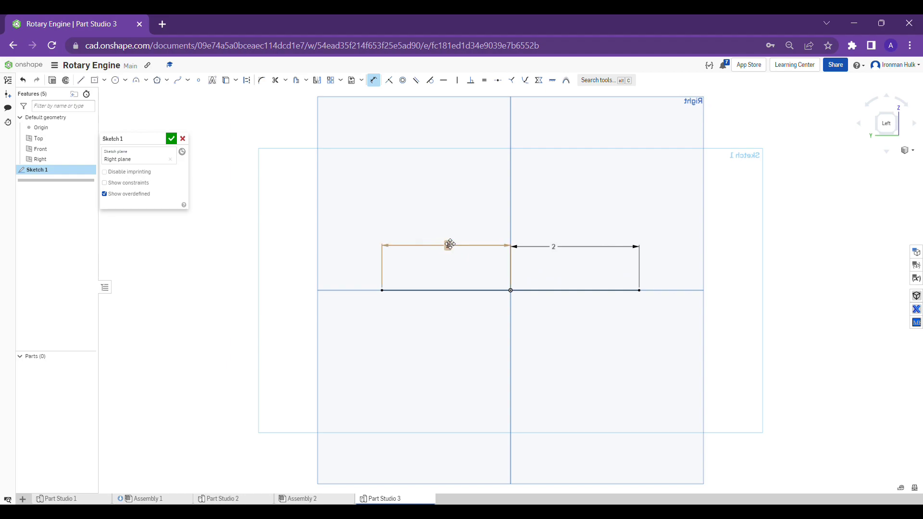
# - From the base line's left end, sketch a slanted line rising outward about 0.65 in, followed by a horizontal line about 1.05 in long
pyautogui.click(80, 80)
pyautogui.click(382, 290)
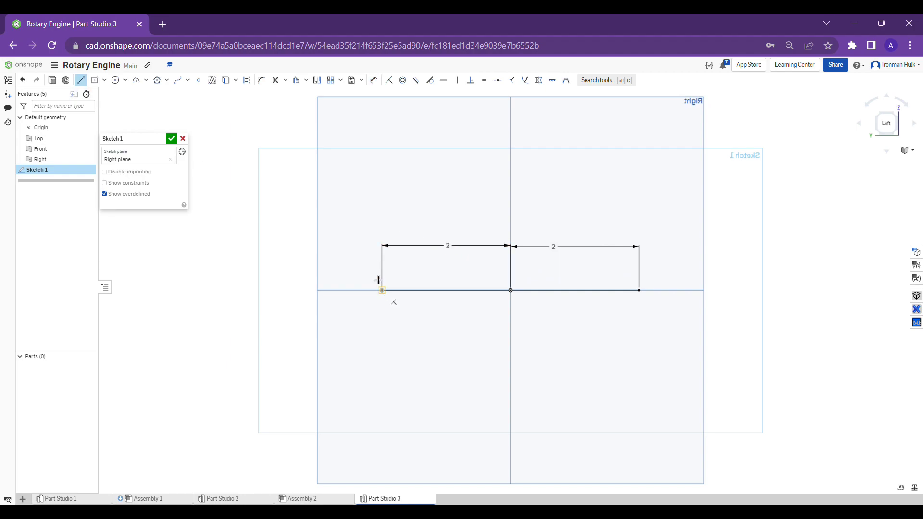
pyautogui.click(358, 256)
pyautogui.click(291, 257)
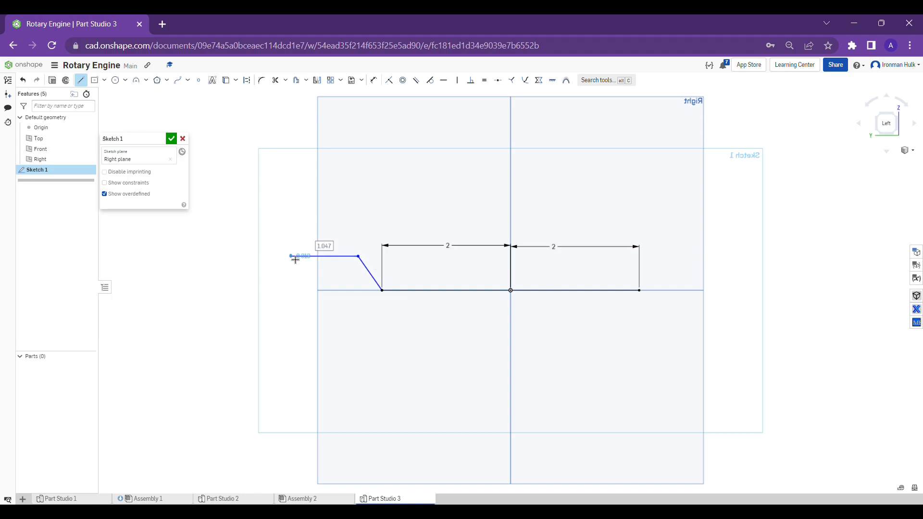
pyautogui.press('Escape')
# - Set the angle between the slanted line and the base line to 130°
pyautogui.press('d')
pyautogui.click(379, 286)
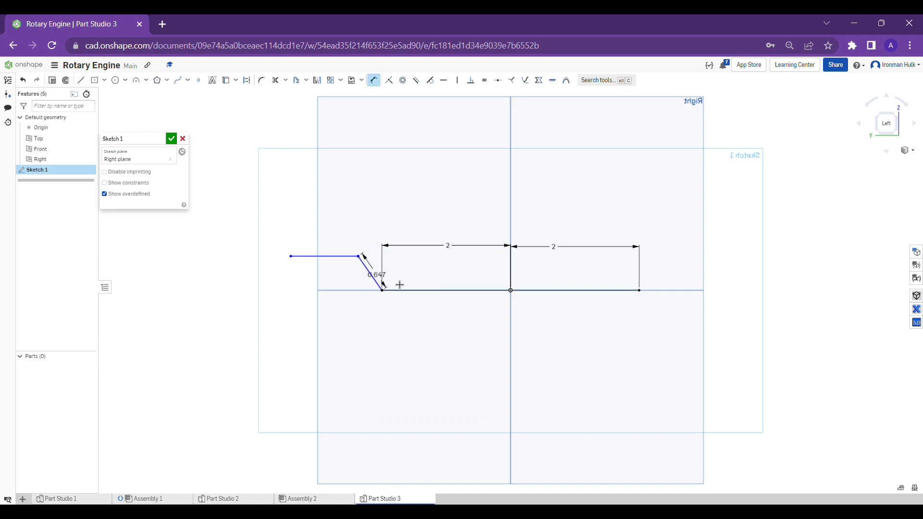
pyautogui.click(406, 290)
pyautogui.click(408, 276)
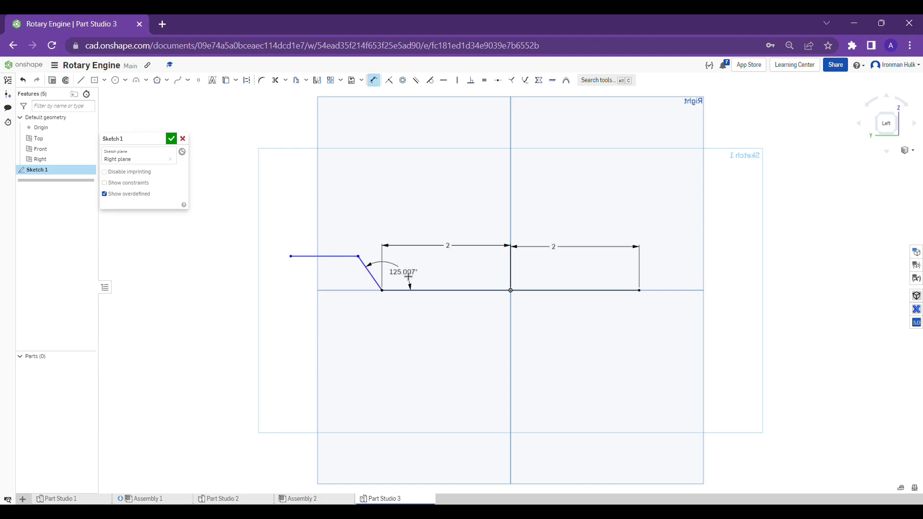
pyautogui.write('130')
pyautogui.press('Return')
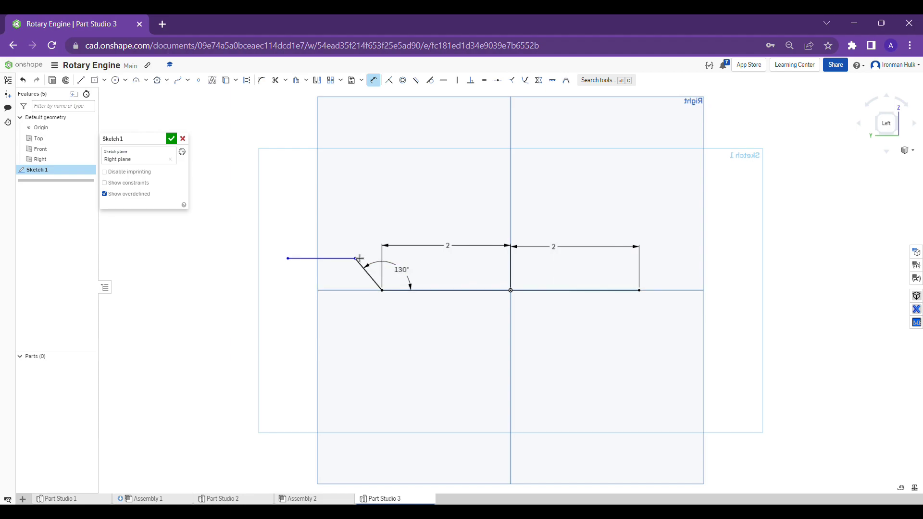
# - Set the upper horizontal line's height above the base line to 0.5 in and its length to 1 in
pyautogui.click(511, 290)
pyautogui.click(441, 277)
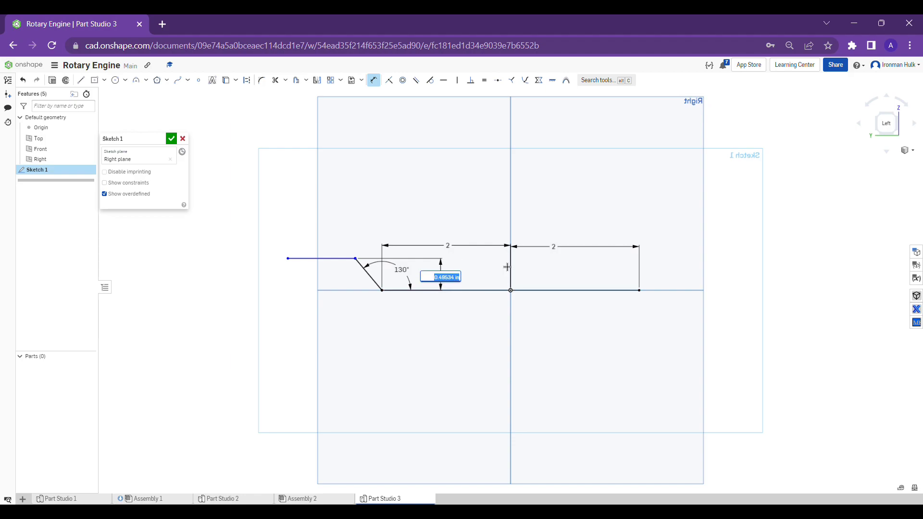
pyautogui.press('Return')
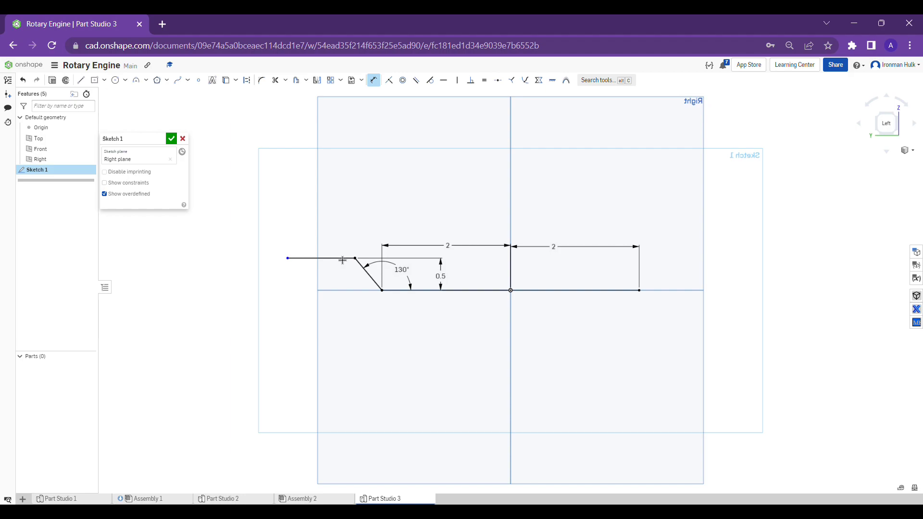
pyautogui.click(342, 259)
pyautogui.click(342, 219)
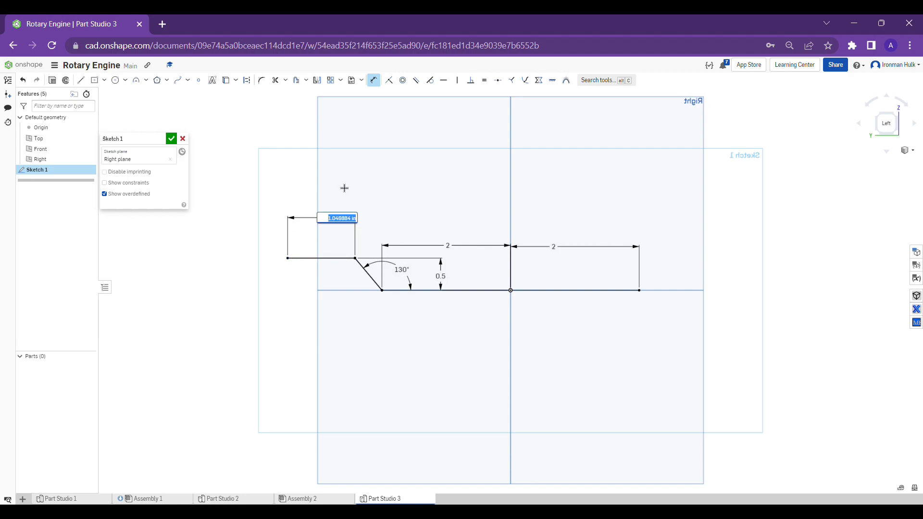
pyautogui.write('1')
pyautogui.press('Return')
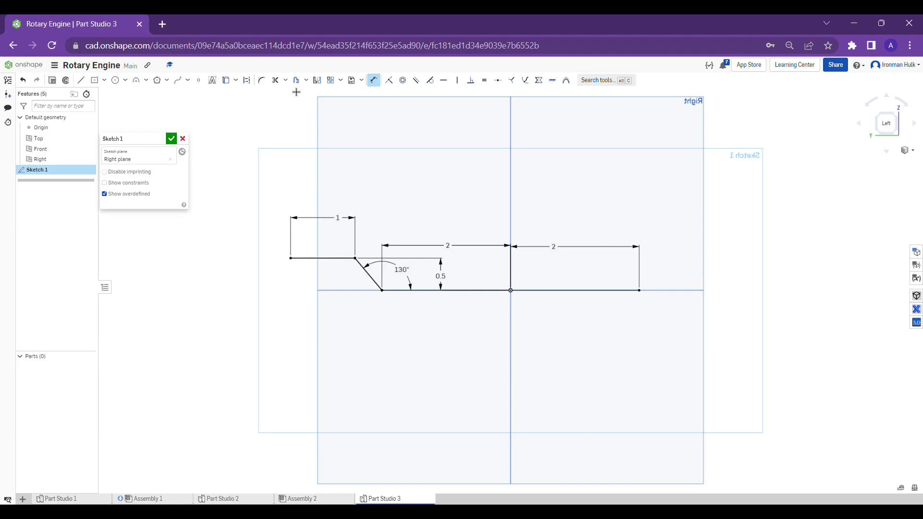
# - Reopen Sketch 1 for editing and fillet the corner between the upper horizontal line and the slanted line with a 0.5 in radius
pyautogui.scroll(1, 368, 307)
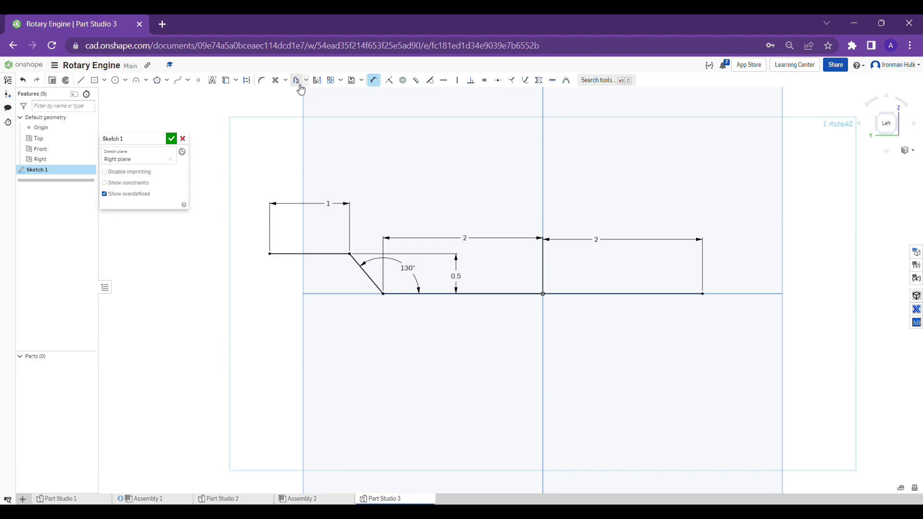
pyautogui.click(263, 81)
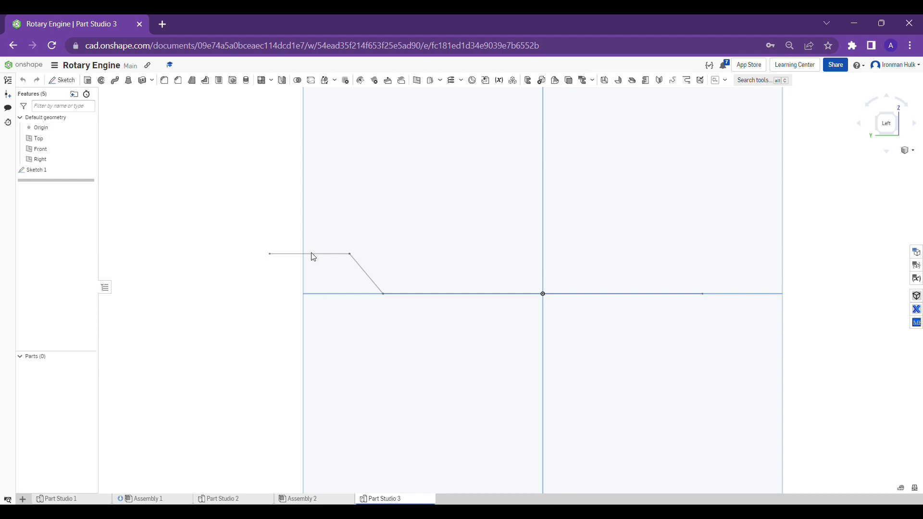
pyautogui.rightClick(311, 254)
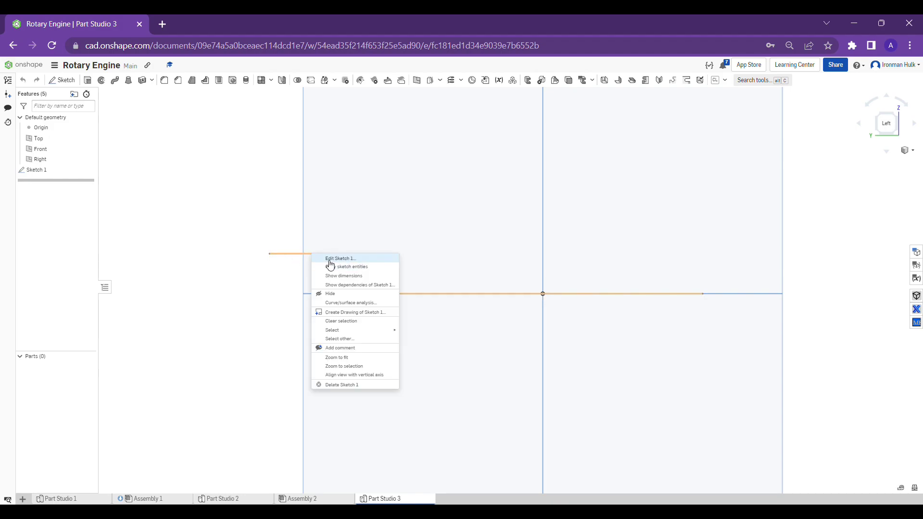
pyautogui.click(331, 260)
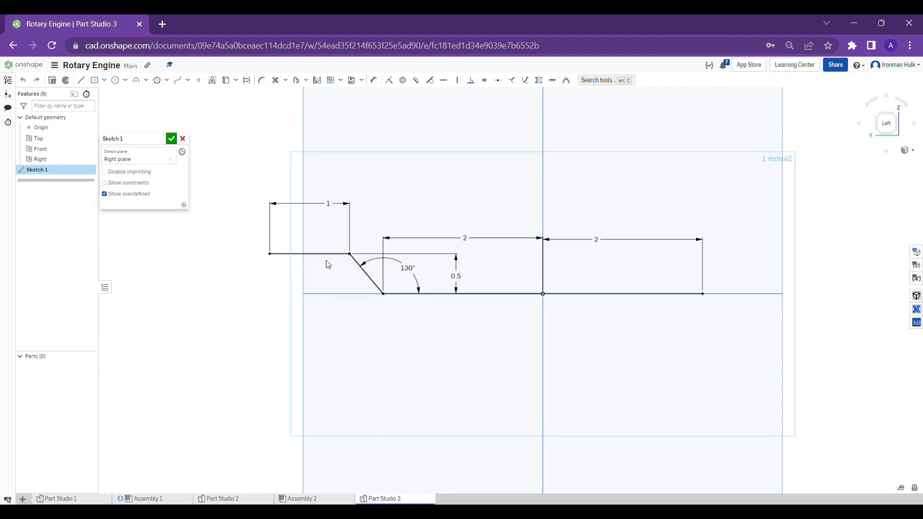
pyautogui.click(261, 80)
pyautogui.scroll(3, 413, 319)
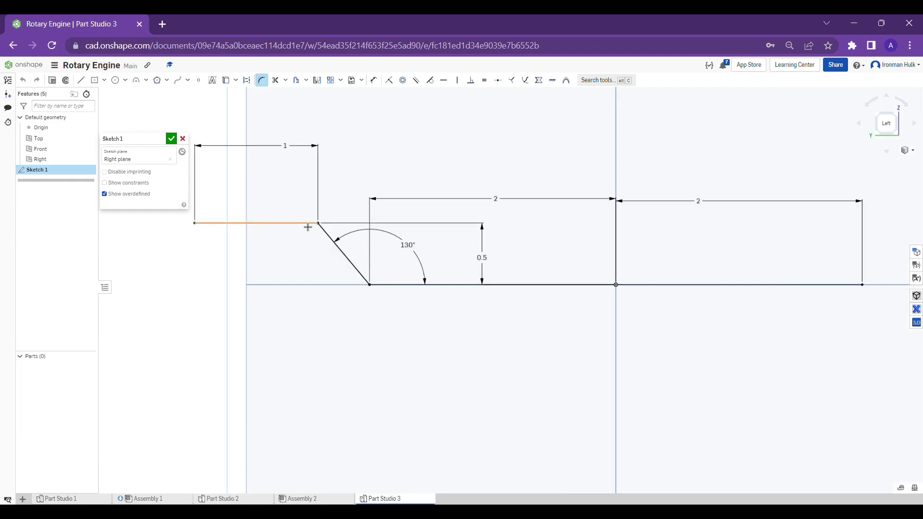
pyautogui.click(342, 248)
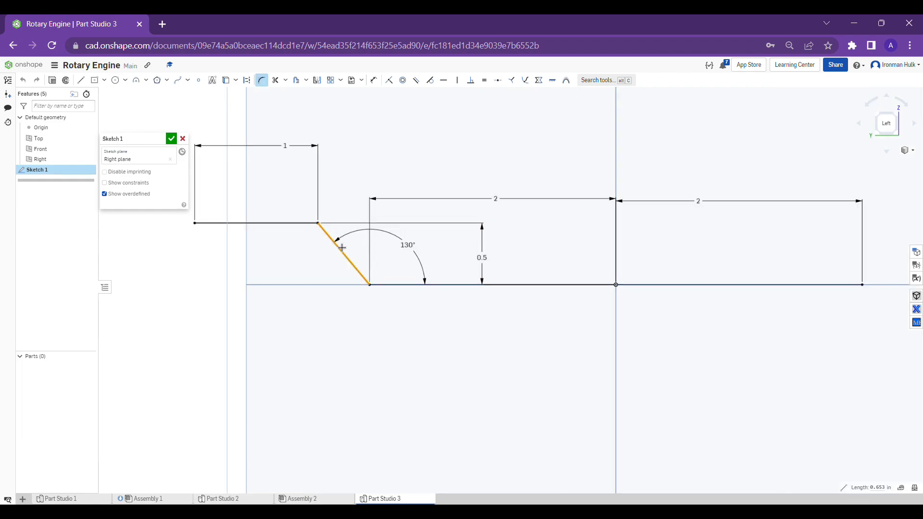
pyautogui.click(308, 223)
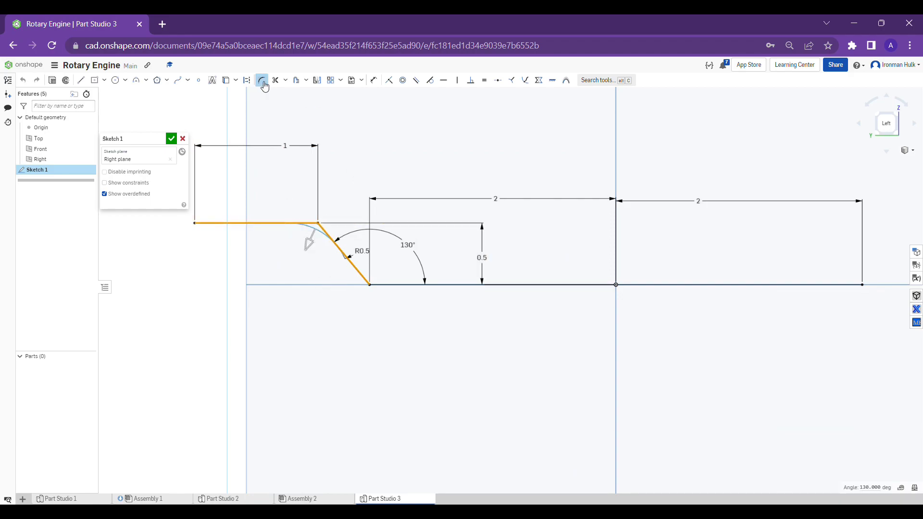
pyautogui.click(287, 249)
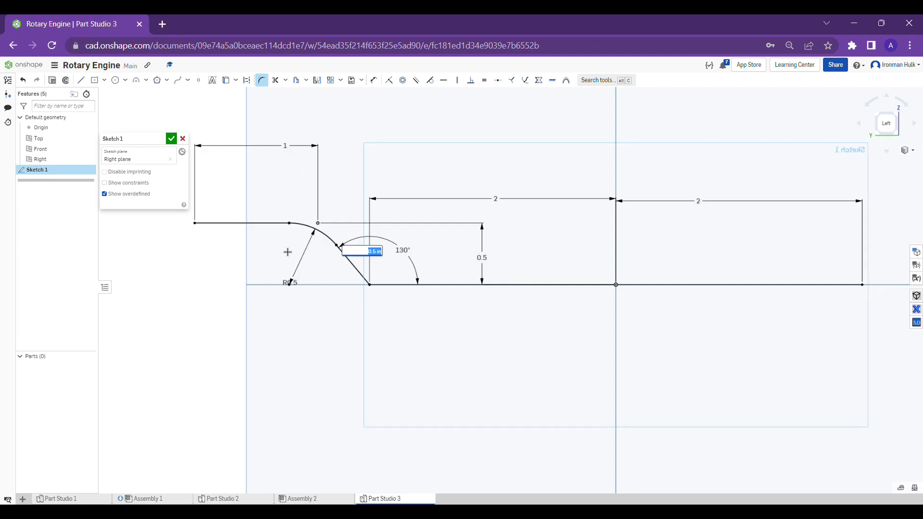
pyautogui.press('Return')
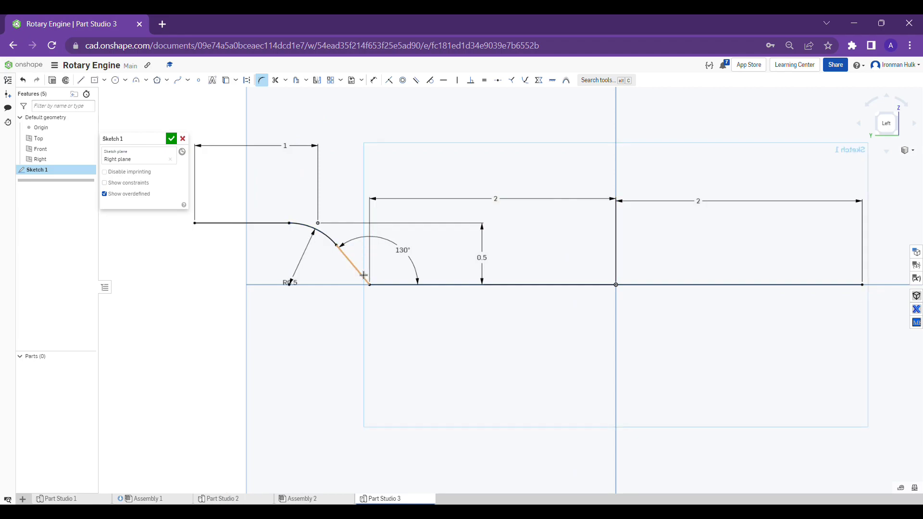
# - Fillet the corner between the slanted line and the base line with a 0.5 in radius
pyautogui.click(364, 275)
pyautogui.click(392, 286)
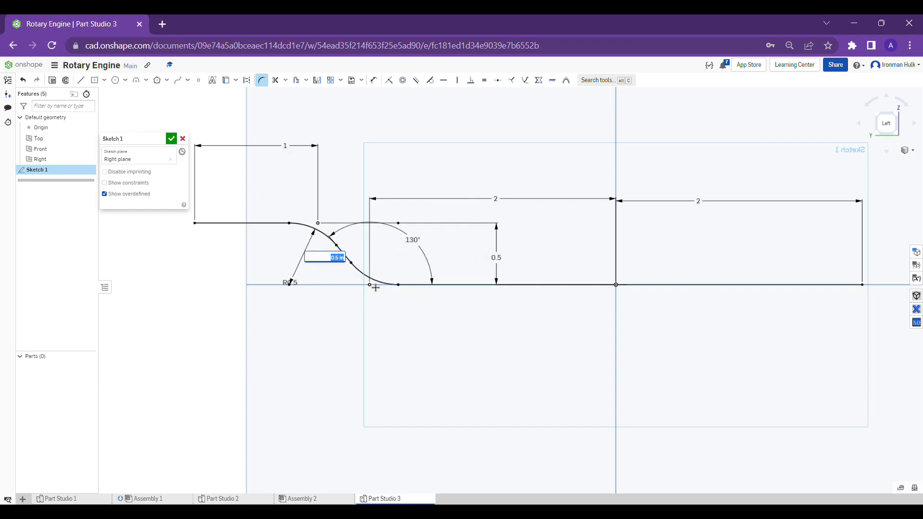
pyautogui.click(359, 199)
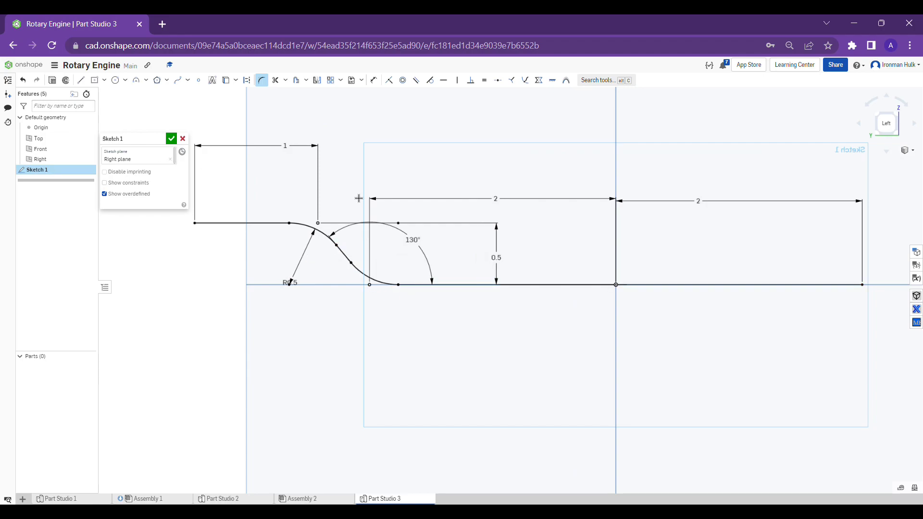
# - Mirror the upper horizontal line, the slanted line and both fillet arcs about the vertical line through the origin
pyautogui.click(320, 83)
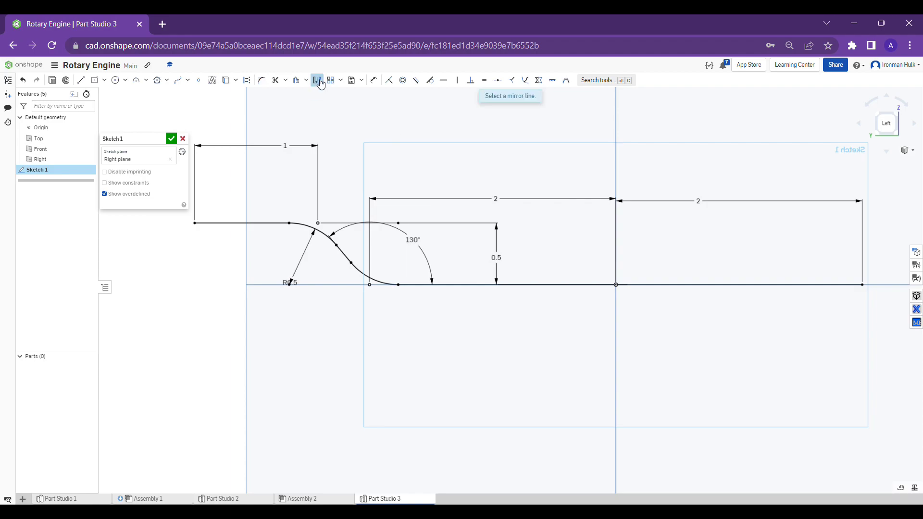
pyautogui.click(617, 218)
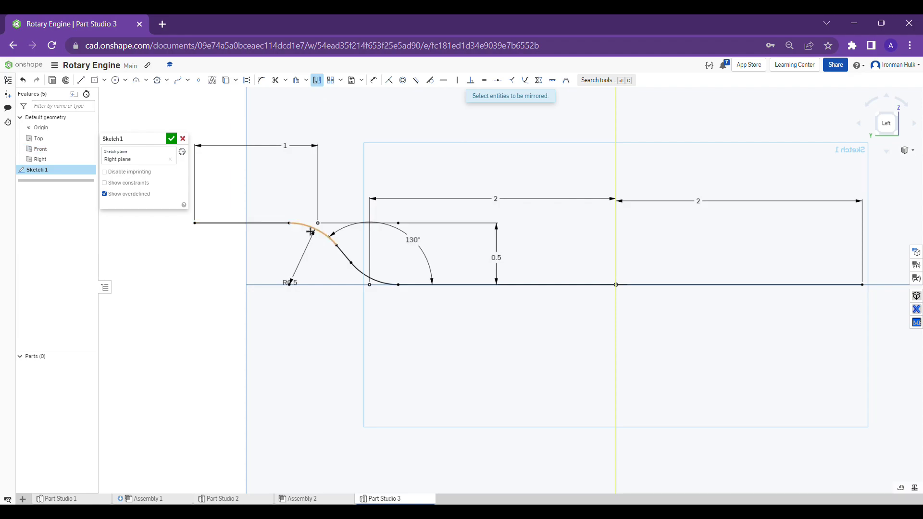
pyautogui.scroll(-2, 310, 232)
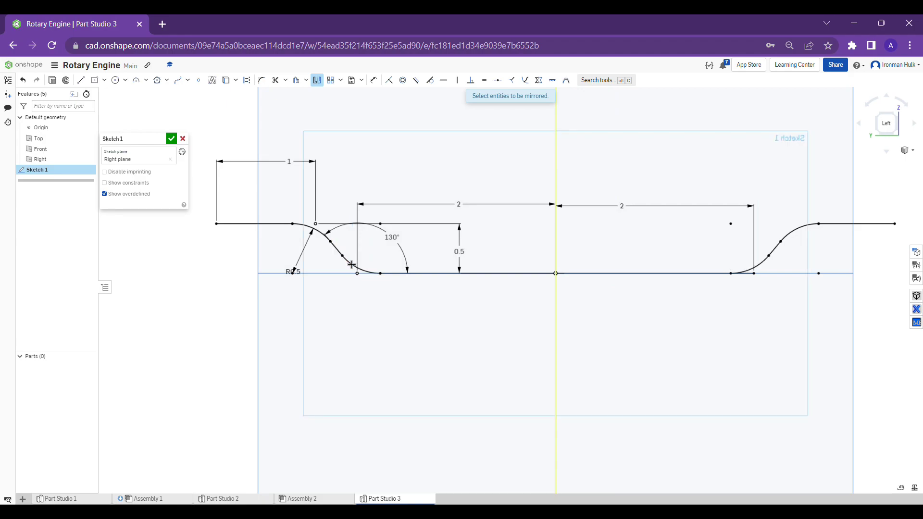
pyautogui.scroll(3, 648, 259)
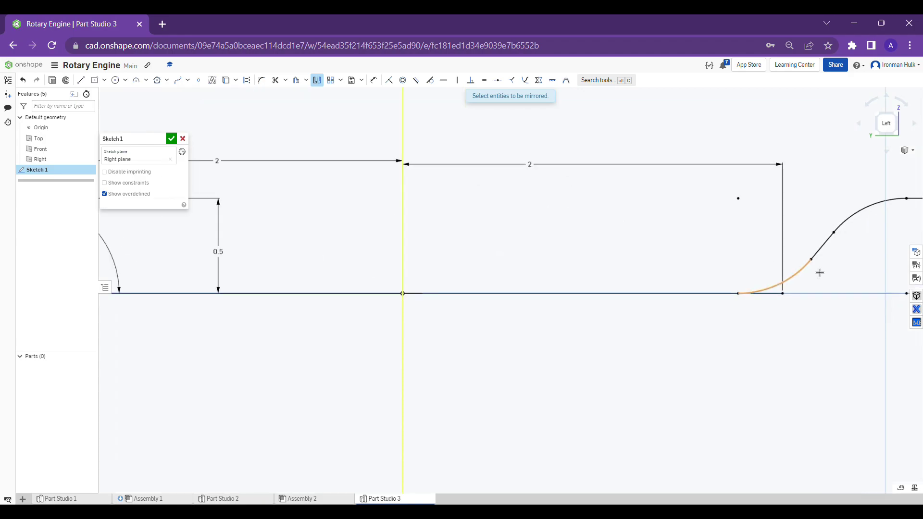
pyautogui.scroll(2, 832, 274)
pyautogui.scroll(-3, 795, 292)
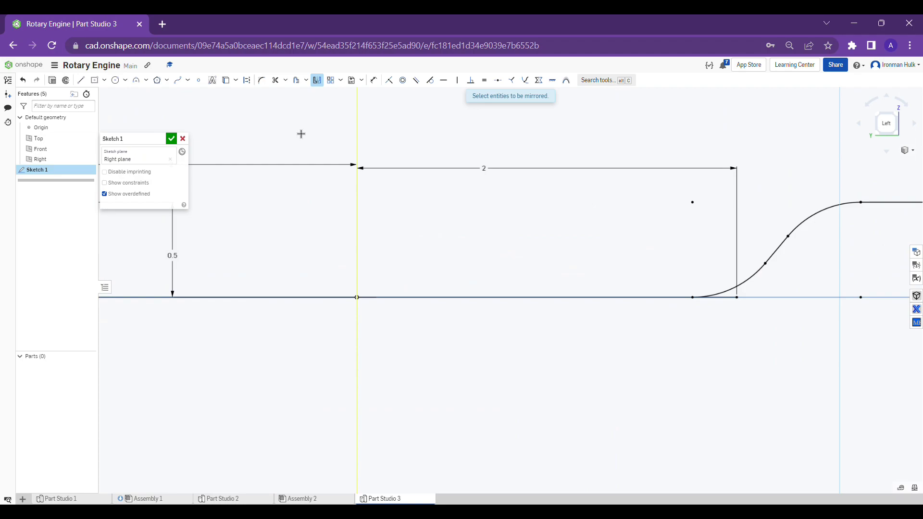
pyautogui.click(317, 80)
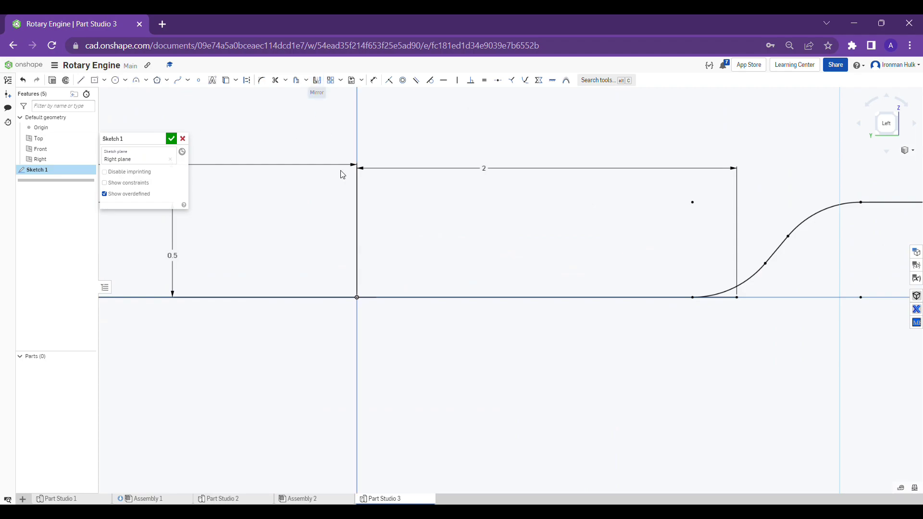
# - Examine where the mirrored fillet arc meets the base line of the sketch profile
pyautogui.scroll(-5, 665, 272)
pyautogui.scroll(4, 667, 273)
pyautogui.scroll(3, 569, 270)
pyautogui.scroll(3, 480, 301)
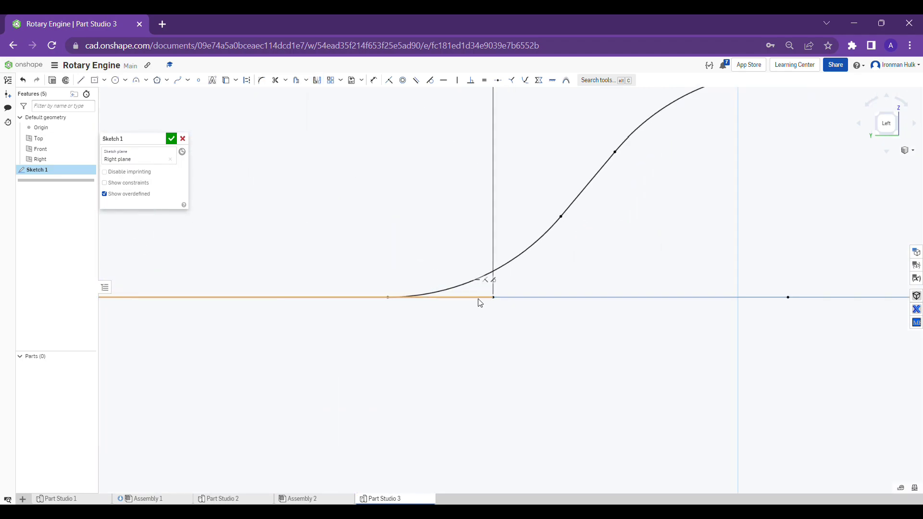
pyautogui.scroll(-3, 268, 198)
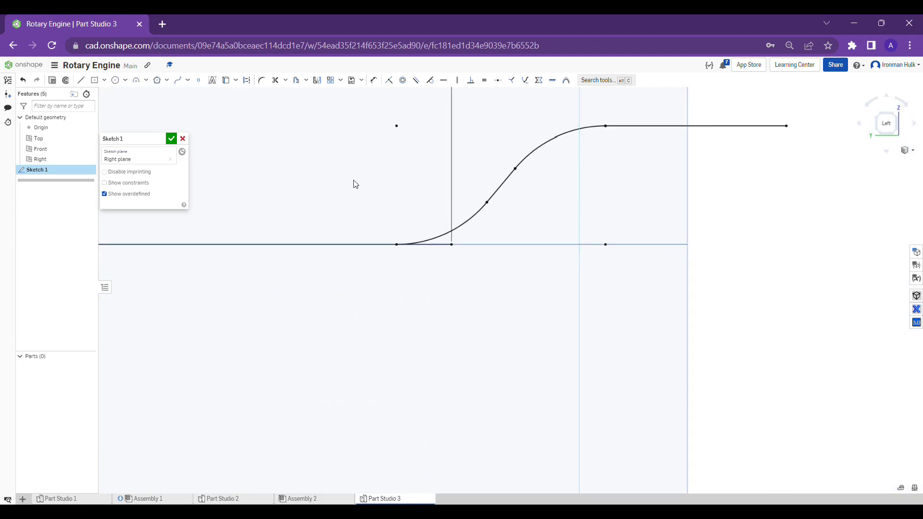
pyautogui.click(247, 80)
pyautogui.scroll(3, 471, 261)
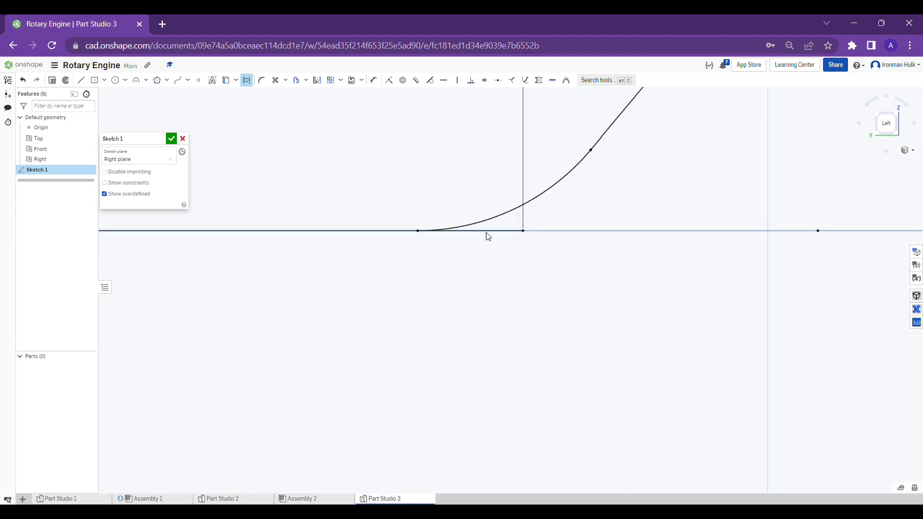
pyautogui.click(247, 84)
pyautogui.scroll(-3, 422, 210)
pyautogui.moveTo(422, 210); pyautogui.dragTo(481, 279, button='middle')
pyautogui.scroll(-4, 482, 282)
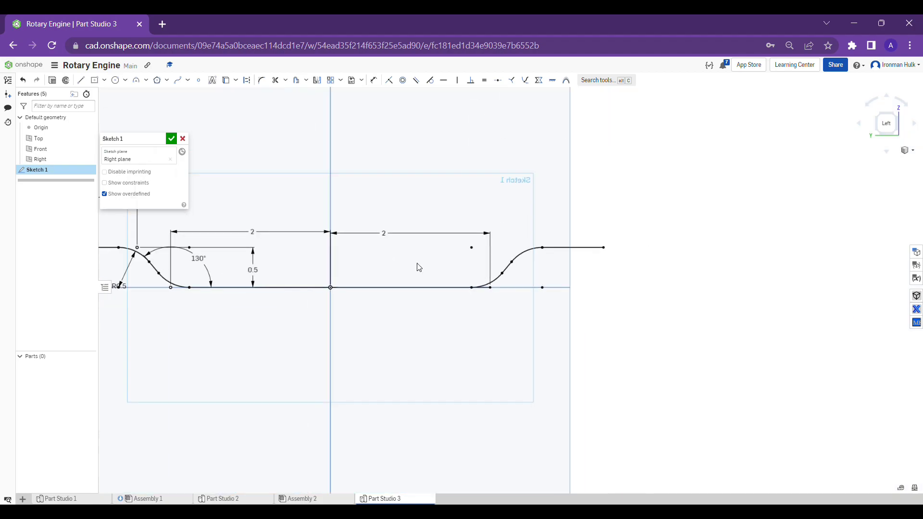
# - Finish Sketch 1 and view the profile in 3D with the default planes
pyautogui.click(173, 139)
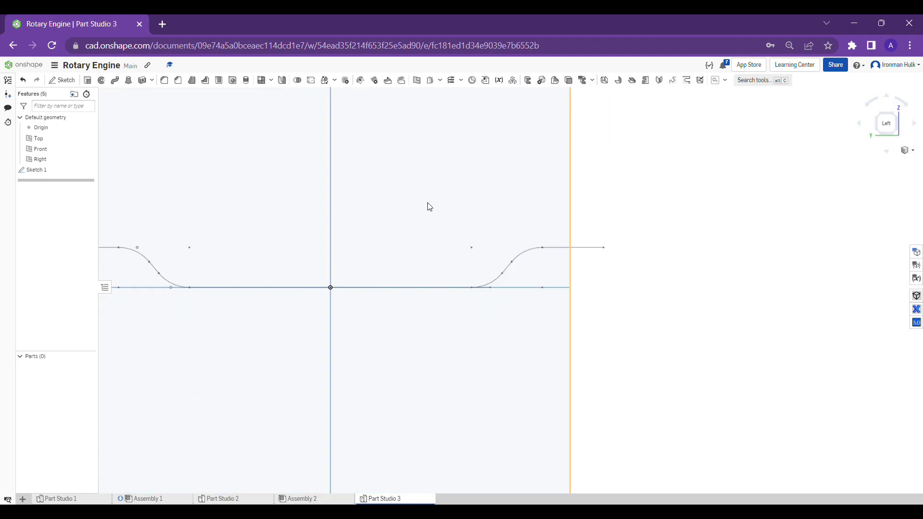
pyautogui.moveTo(428, 202); pyautogui.dragTo(398, 215, button='right')
pyautogui.scroll(-4, 398, 215)
pyautogui.moveTo(344, 209); pyautogui.dragTo(412, 229, button='middle')
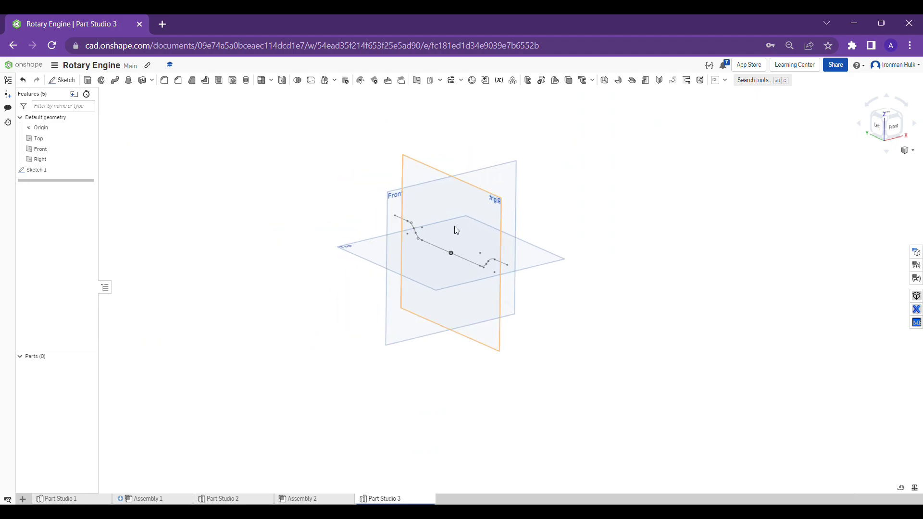
pyautogui.click(115, 80)
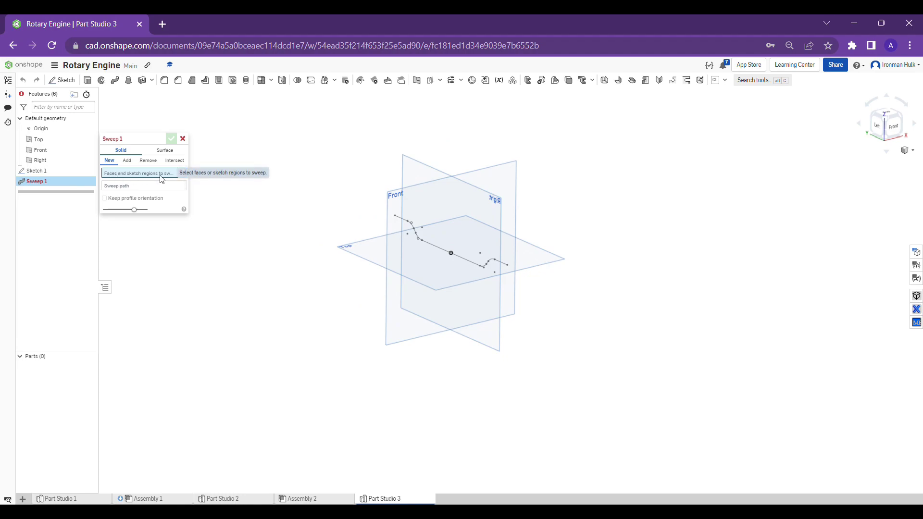
pyautogui.scroll(5, 418, 216)
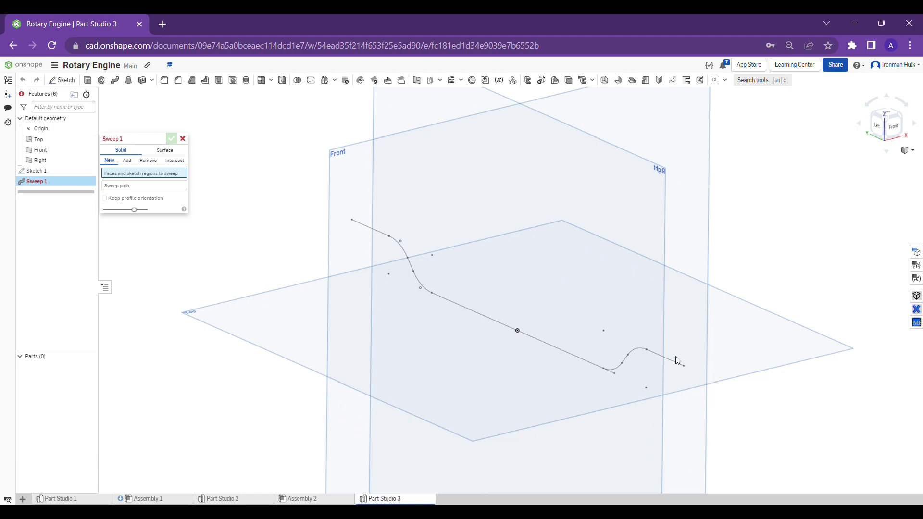
pyautogui.scroll(-2, 676, 356)
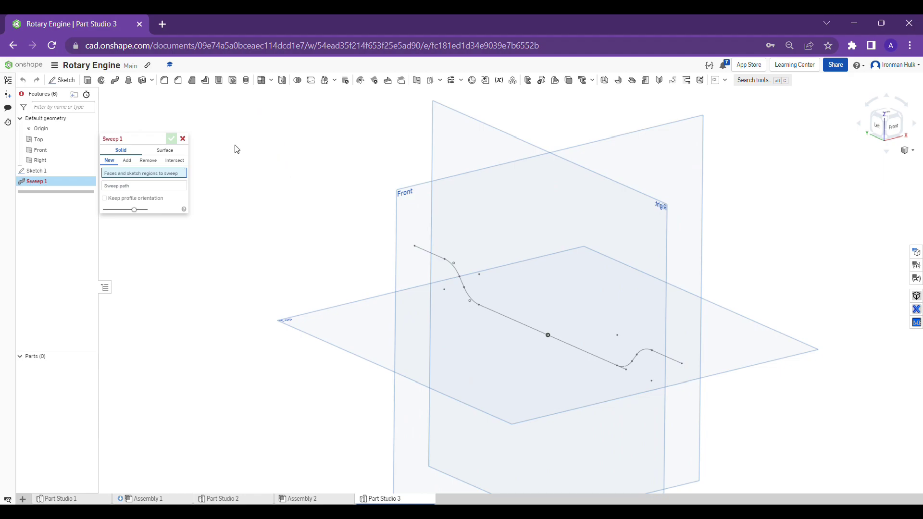
pyautogui.click(185, 139)
# - Create a Plane point plane through the end vertex of the Sketch 1 path, parallel to the Front plane
pyautogui.scroll(-3, 192, 166)
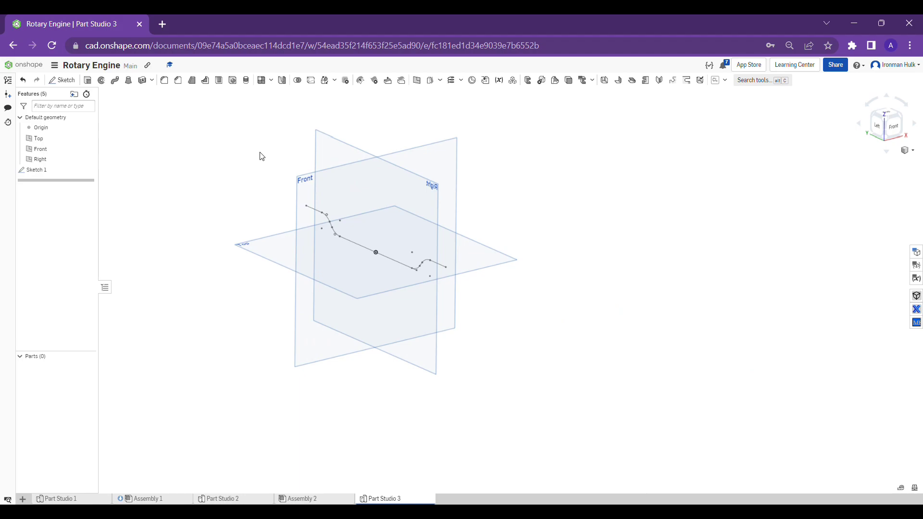
pyautogui.moveTo(262, 156); pyautogui.dragTo(265, 163, button='right')
pyautogui.scroll(2, 424, 274)
pyautogui.moveTo(425, 273)
pyautogui.mouseDown(button='right')
pyautogui.moveTo(428, 295)
pyautogui.moveTo(429, 282)
pyautogui.mouseUp(button='right')
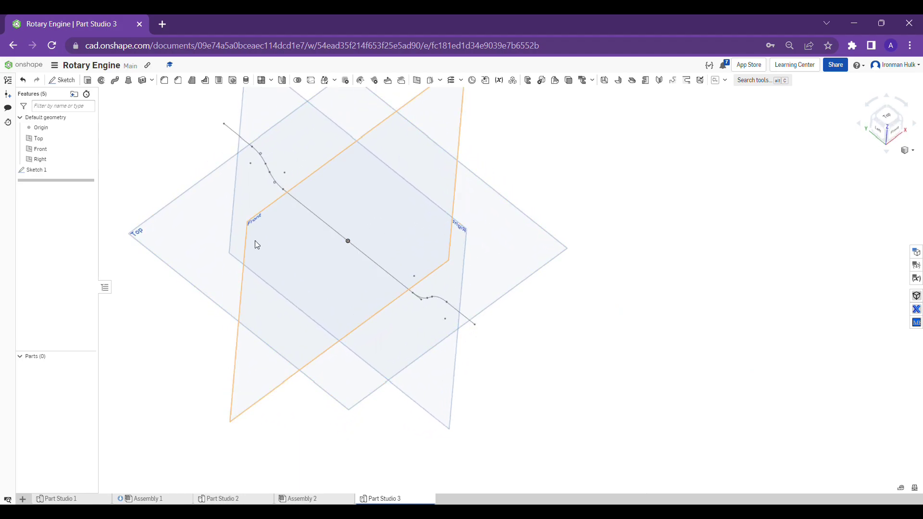
pyautogui.scroll(2, 483, 332)
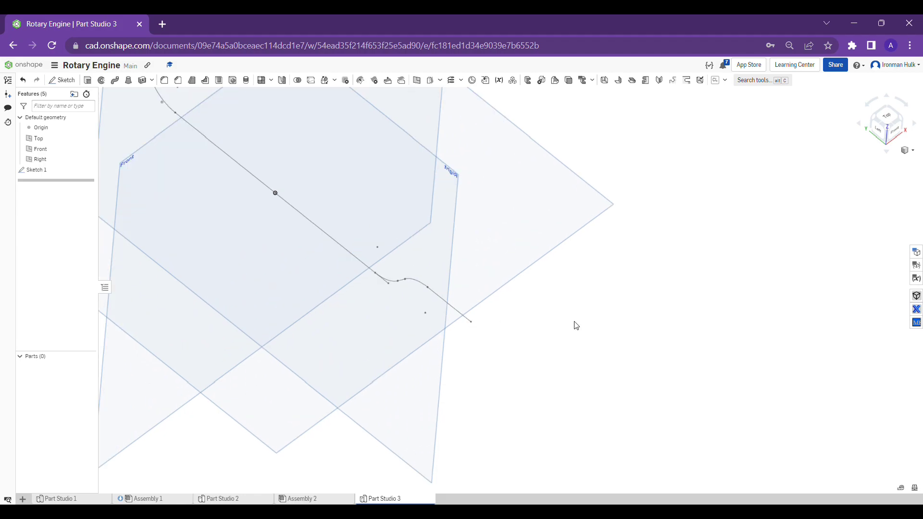
pyautogui.scroll(-3, 576, 325)
pyautogui.moveTo(354, 375); pyautogui.dragTo(352, 369, button='right')
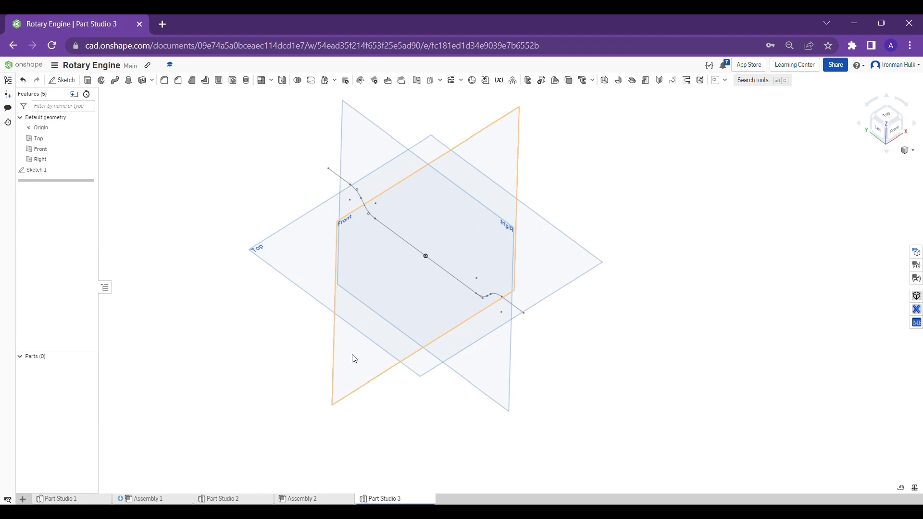
pyautogui.click(416, 81)
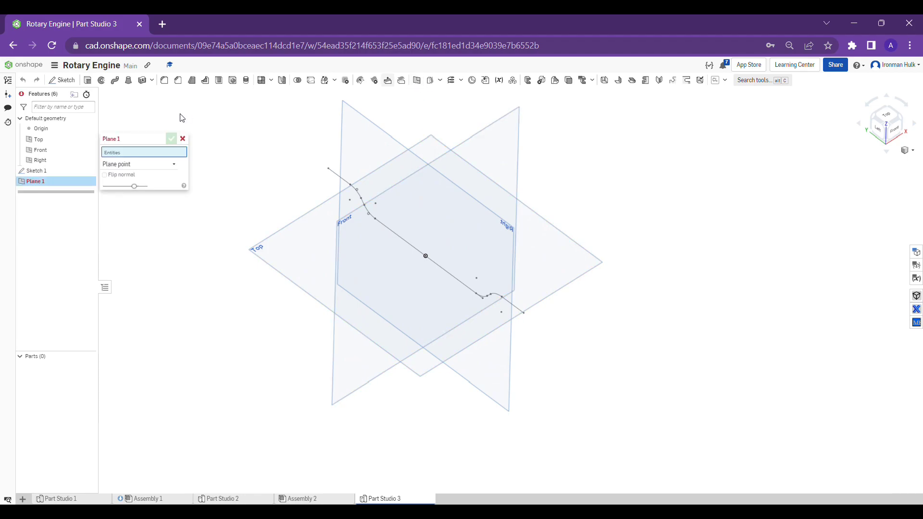
pyautogui.click(121, 164)
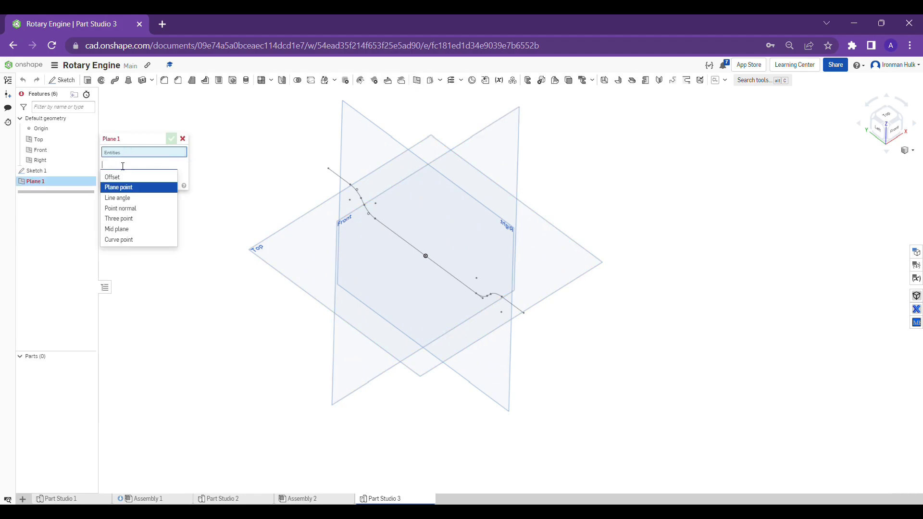
pyautogui.click(122, 187)
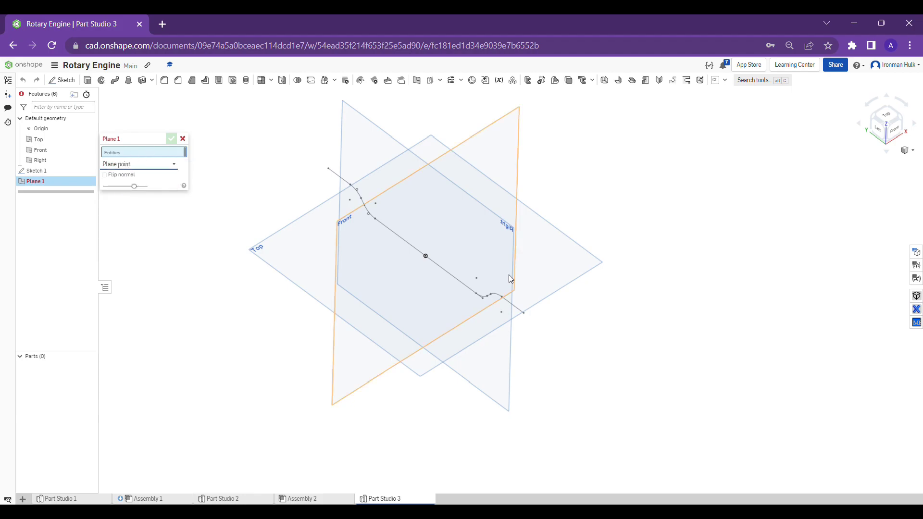
pyautogui.click(524, 314)
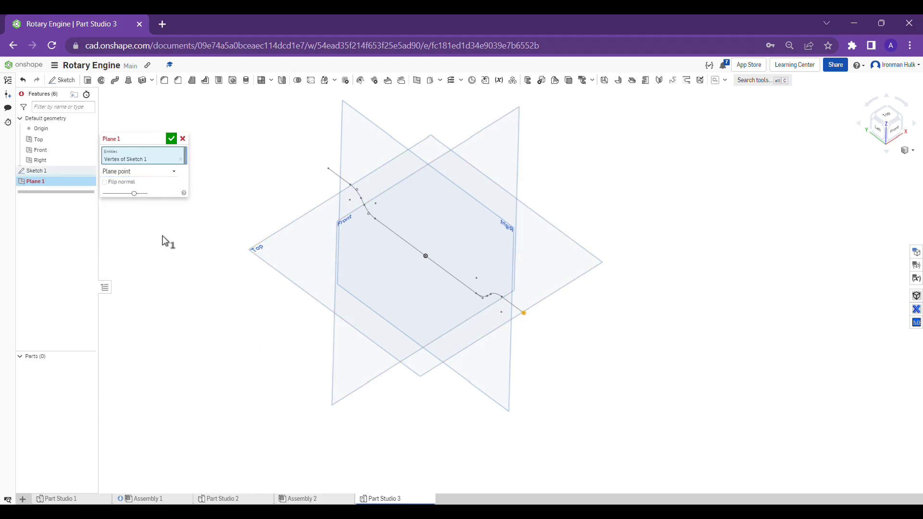
pyautogui.click(344, 397)
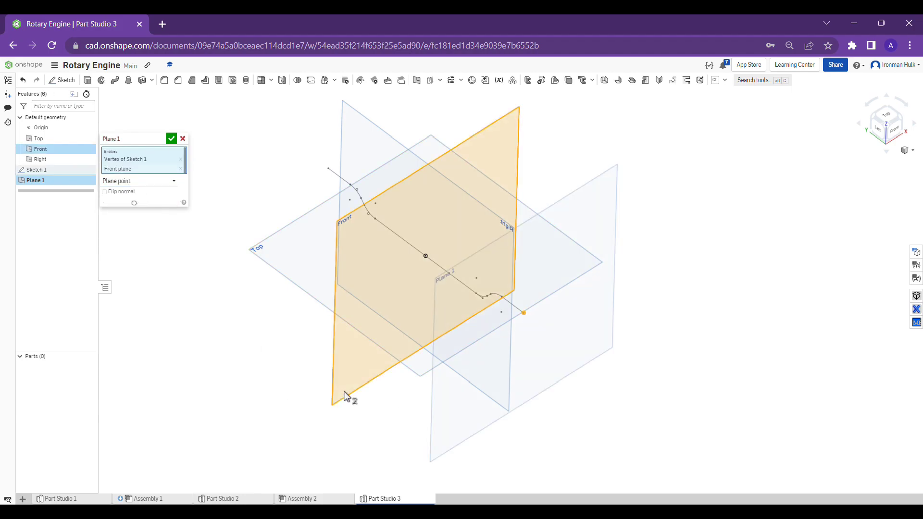
pyautogui.click(171, 140)
# - Start a new sketch on Plane 1 and view it from the front
pyautogui.moveTo(553, 291)
pyautogui.mouseDown(button='right')
pyautogui.moveTo(546, 341)
pyautogui.moveTo(590, 336)
pyautogui.moveTo(593, 319)
pyautogui.moveTo(610, 311)
pyautogui.moveTo(590, 314)
pyautogui.mouseUp(button='right')
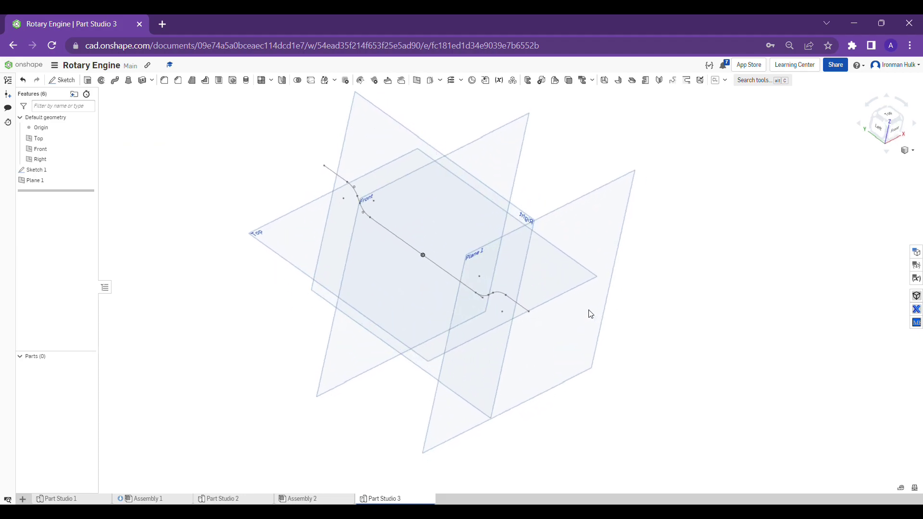
pyautogui.click(618, 222)
pyautogui.click(893, 128)
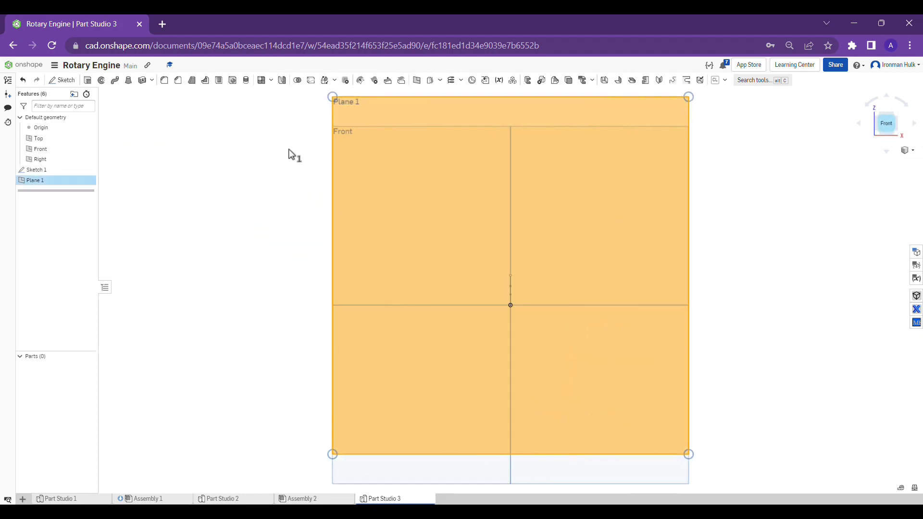
pyautogui.click(61, 80)
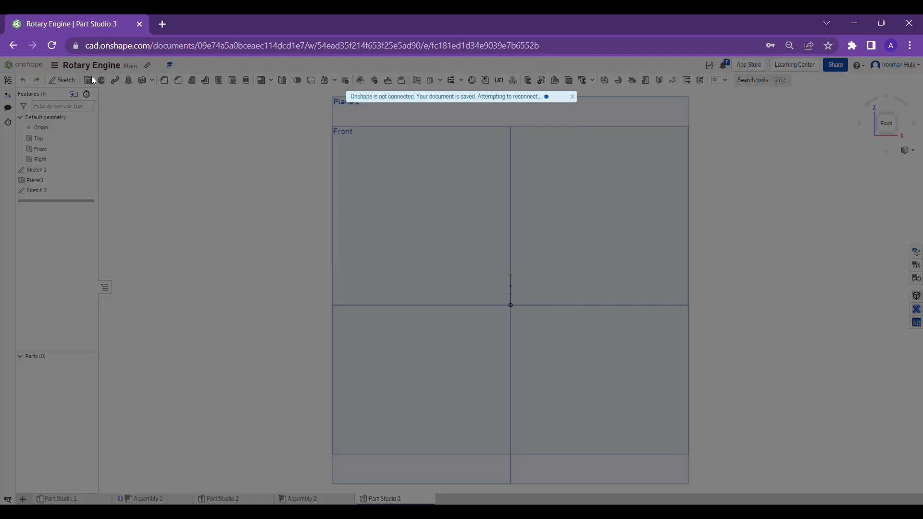
# - Draw a center rectangle about 0.9 by 0.57 in on the path's endpoint and a full-height one about 0.23 in wide inside it
pyautogui.click(95, 80)
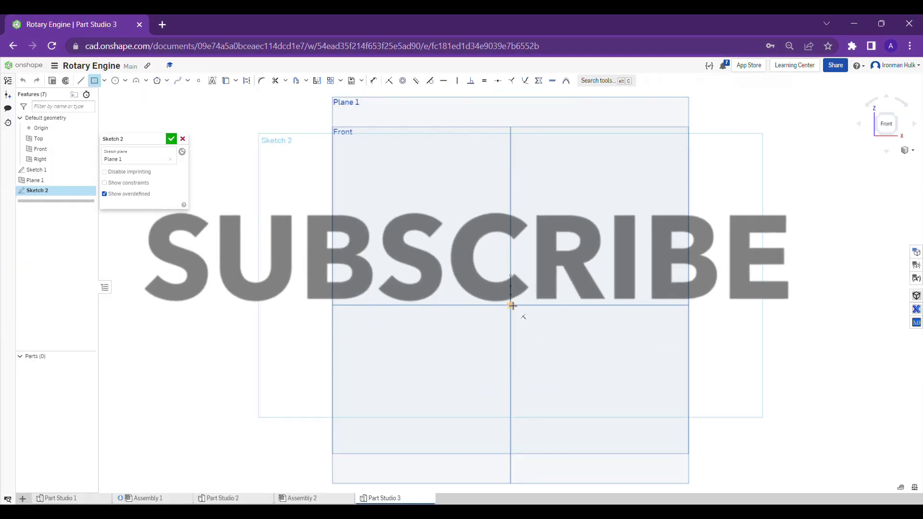
pyautogui.click(513, 277)
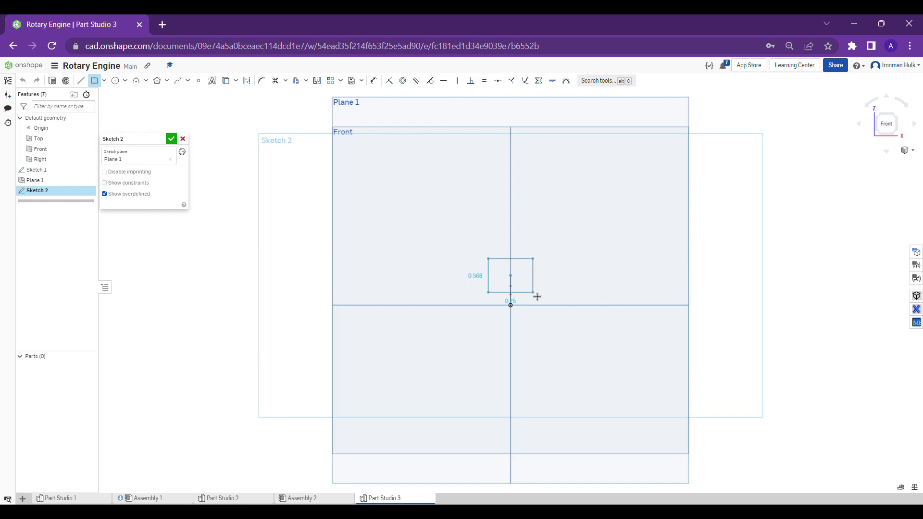
pyautogui.scroll(2, 537, 297)
pyautogui.click(540, 294)
pyautogui.scroll(2, 542, 297)
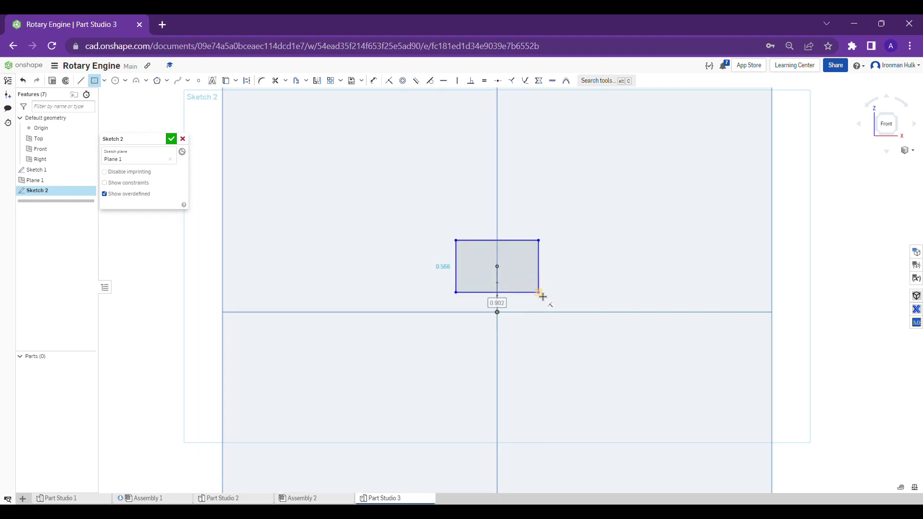
pyautogui.scroll(1, 543, 297)
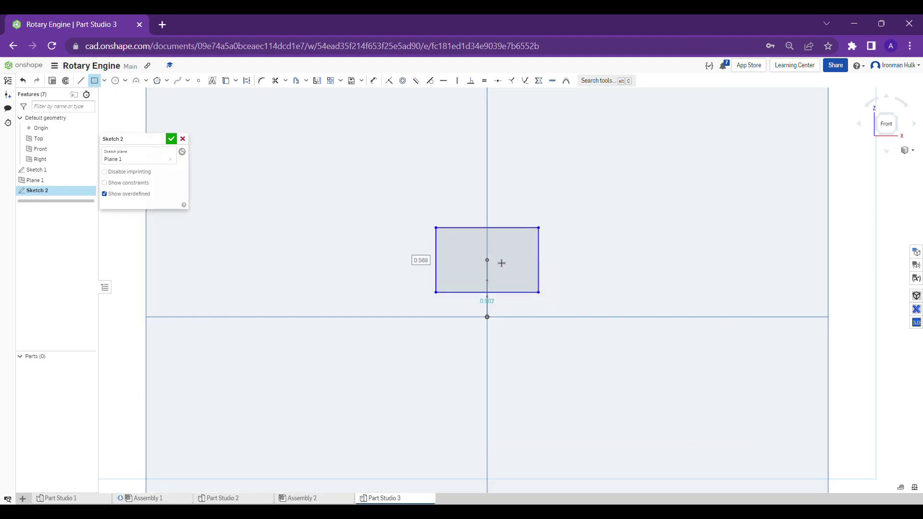
pyautogui.click(488, 261)
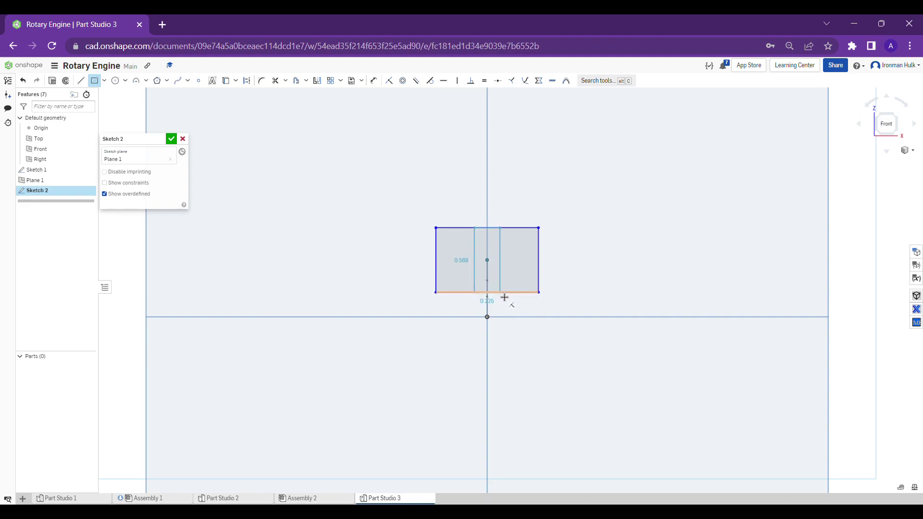
pyautogui.click(503, 294)
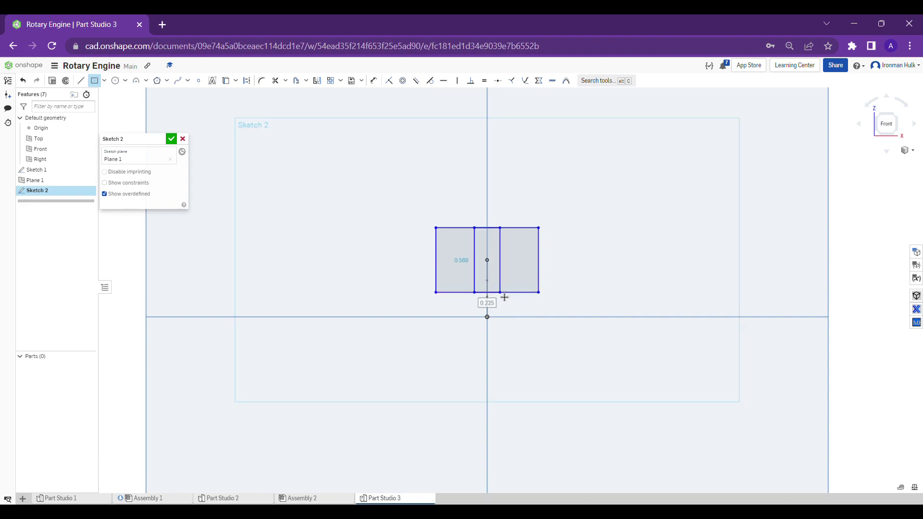
# - Draw two full-width corner rectangles inside the outer one: about 0.19 in high along its upper edge, and a band along its lower edge
pyautogui.click(107, 81)
pyautogui.click(123, 95)
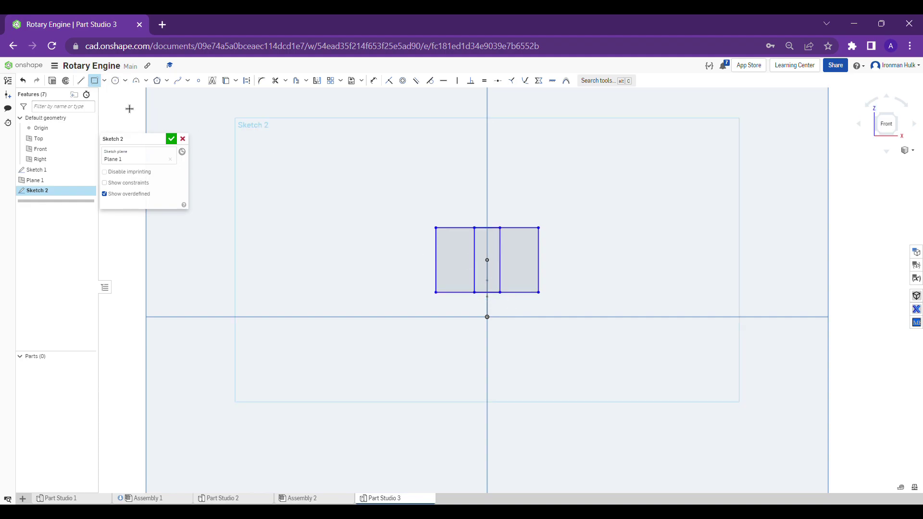
pyautogui.click(436, 228)
pyautogui.click(539, 249)
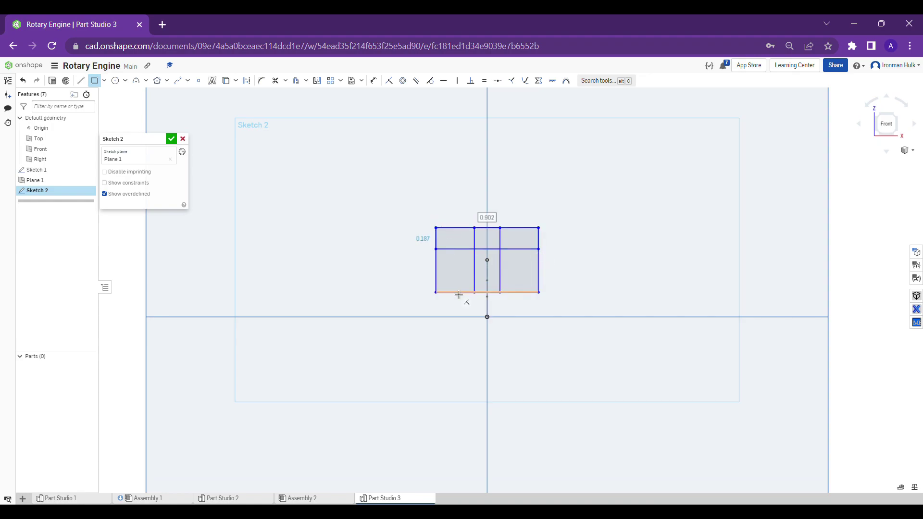
pyautogui.click(436, 293)
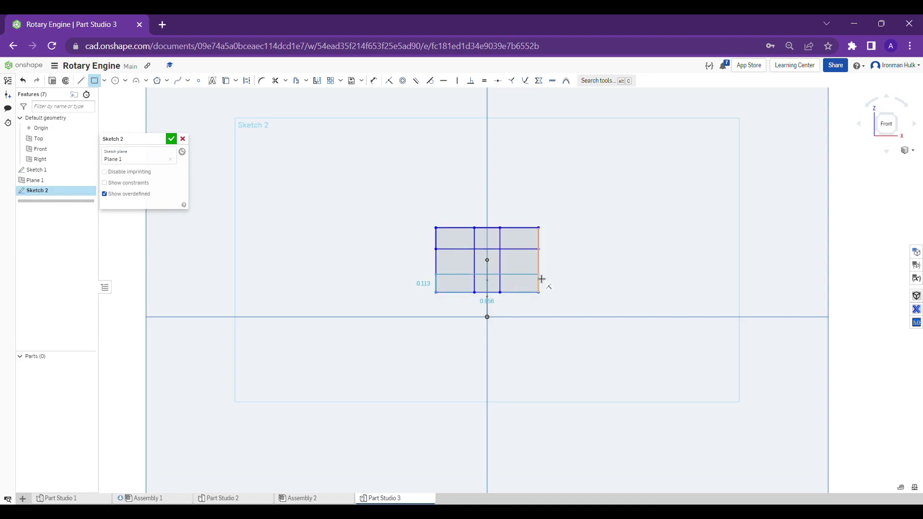
pyautogui.click(541, 278)
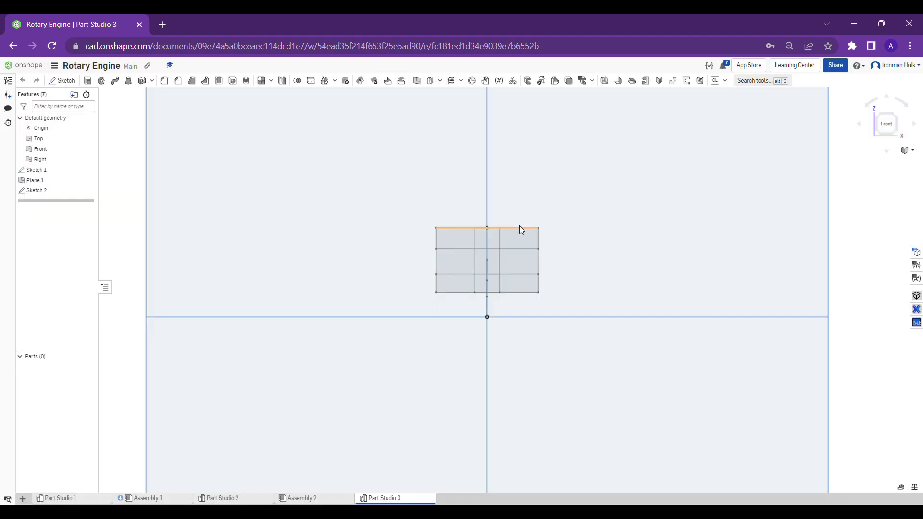
# - Reopen Sketch 2 for editing and dimension the length of the outer rectangle's upper edge
pyautogui.rightClick(519, 228)
pyautogui.click(548, 232)
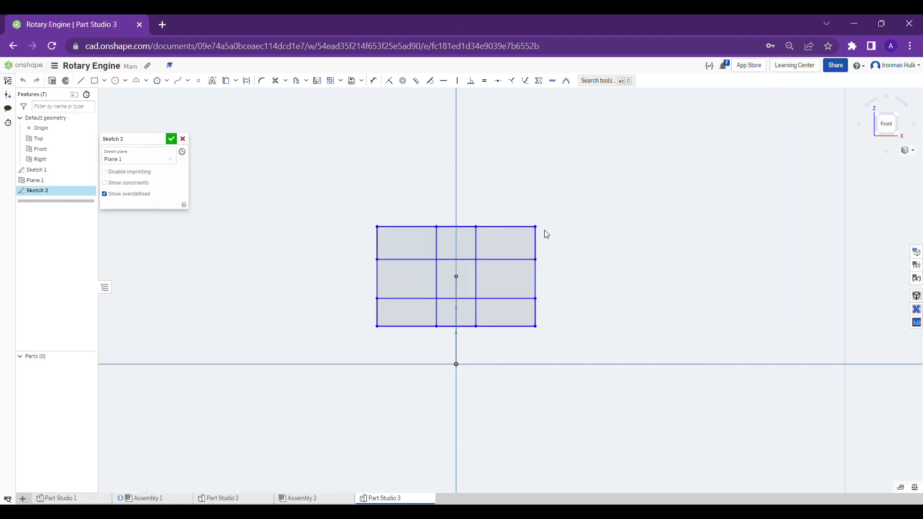
pyautogui.press('m')
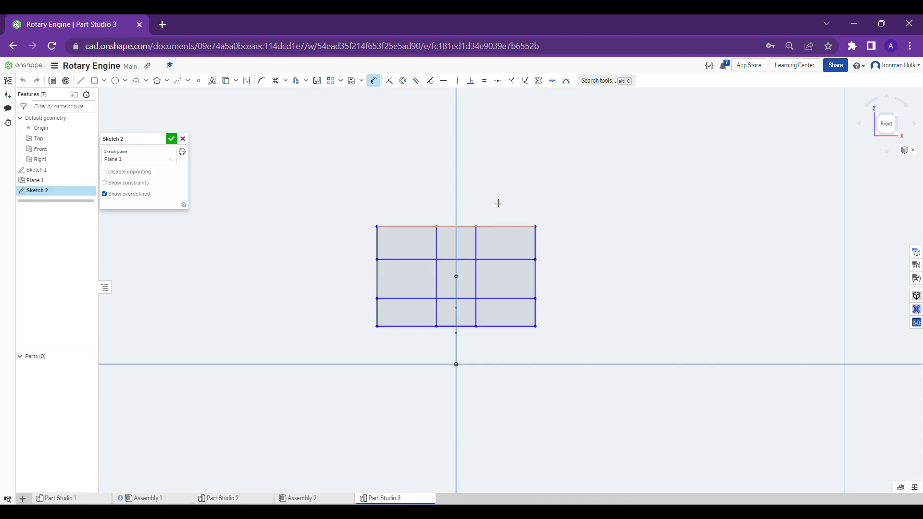
pyautogui.click(499, 227)
pyautogui.click(497, 191)
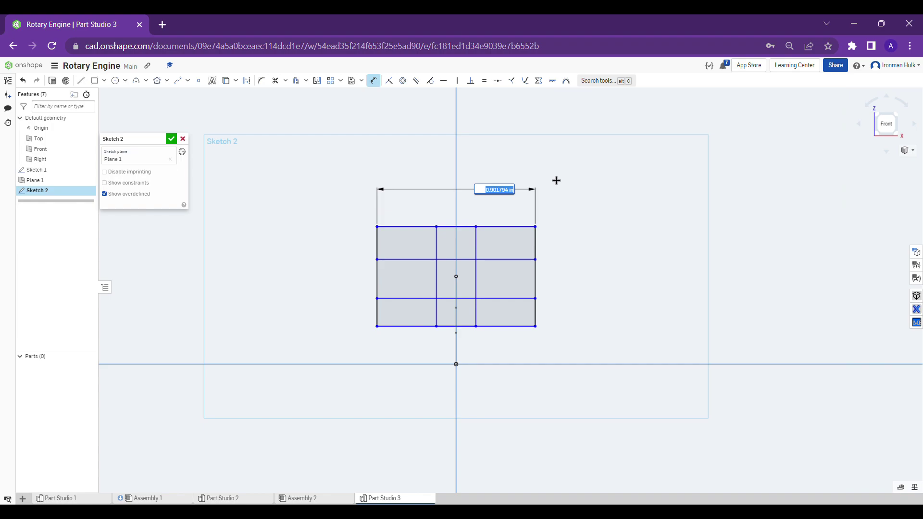
pyautogui.press('Return')
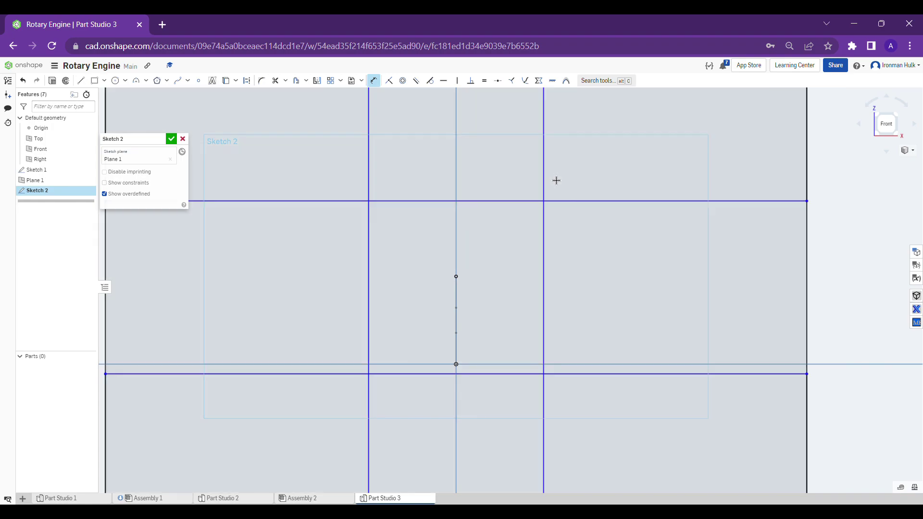
# - Set the outer rectangle's width to 0.4 in and dimension its height at 0.25 in
pyautogui.scroll(-10, 556, 180)
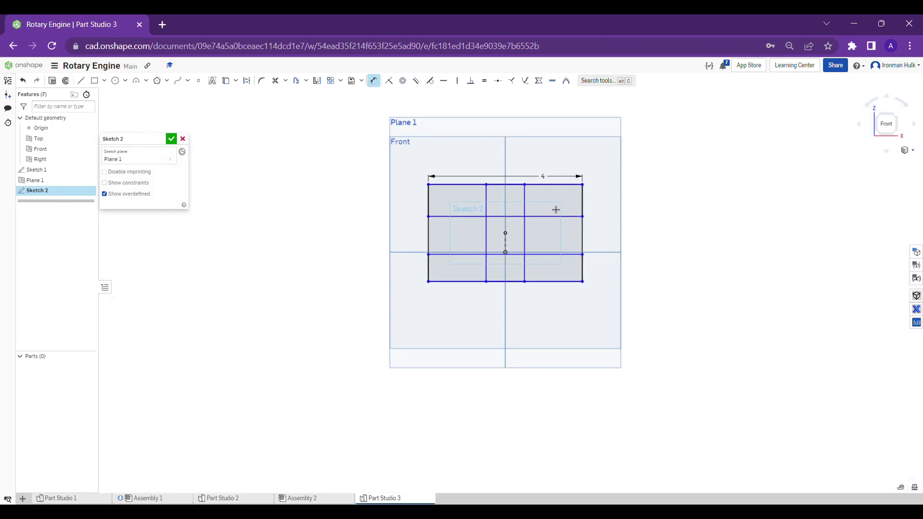
pyautogui.moveTo(572, 207); pyautogui.dragTo(592, 214, button='right')
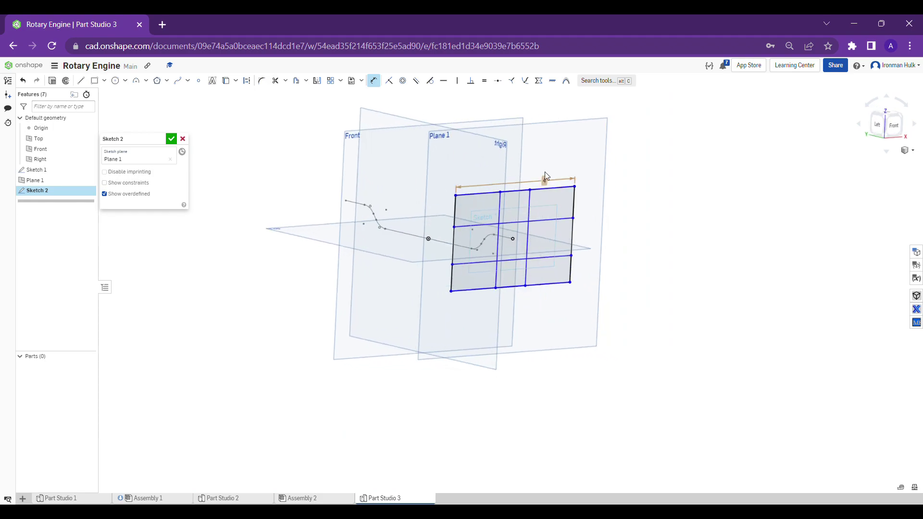
pyautogui.doubleClick(551, 183)
pyautogui.write('0.4')
pyautogui.press('Return')
pyautogui.press('n')
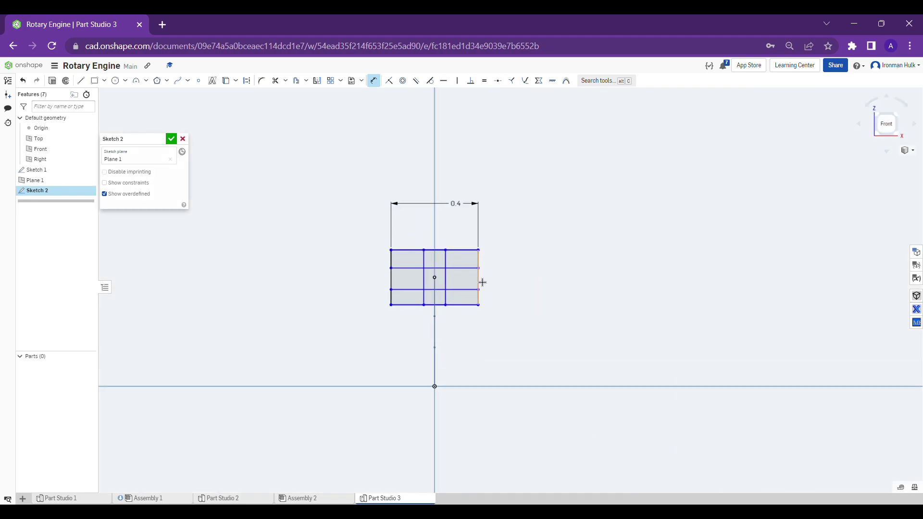
pyautogui.click(482, 282)
pyautogui.click(560, 287)
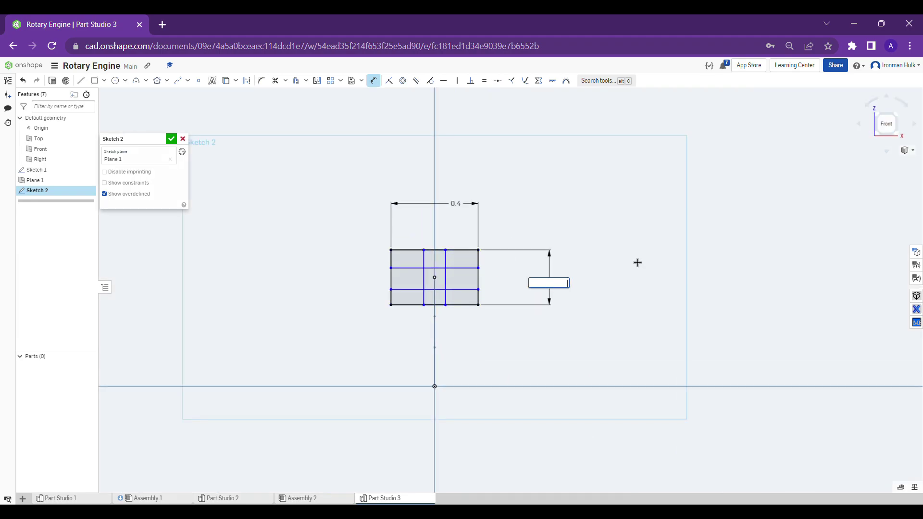
pyautogui.press('Return')
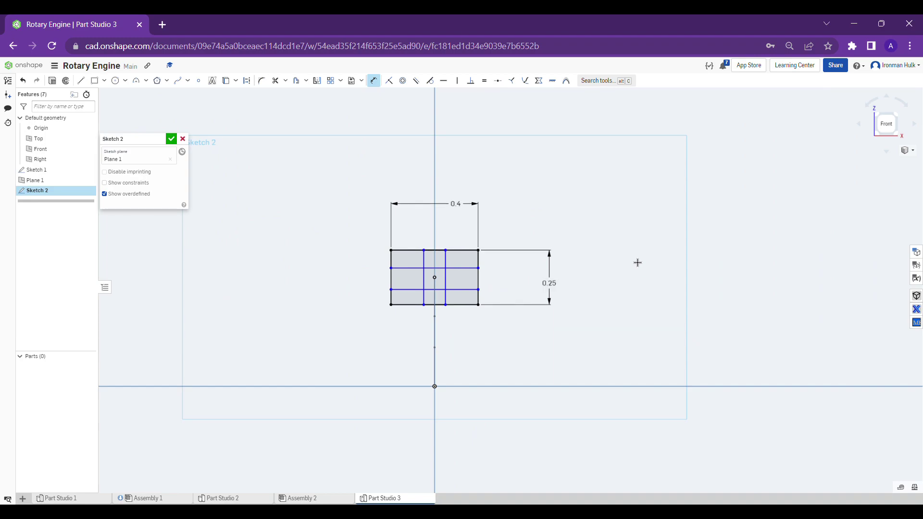
# - Dimension the full-width bands along the outer rectangle's upper and lower edges, setting each to 0.05 in high
pyautogui.scroll(3, 564, 266)
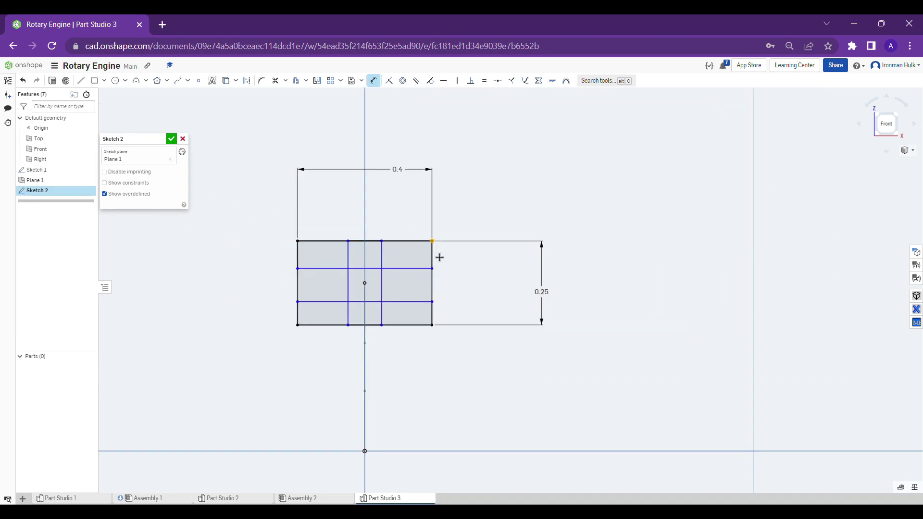
pyautogui.click(432, 241)
pyautogui.click(434, 268)
pyautogui.click(477, 263)
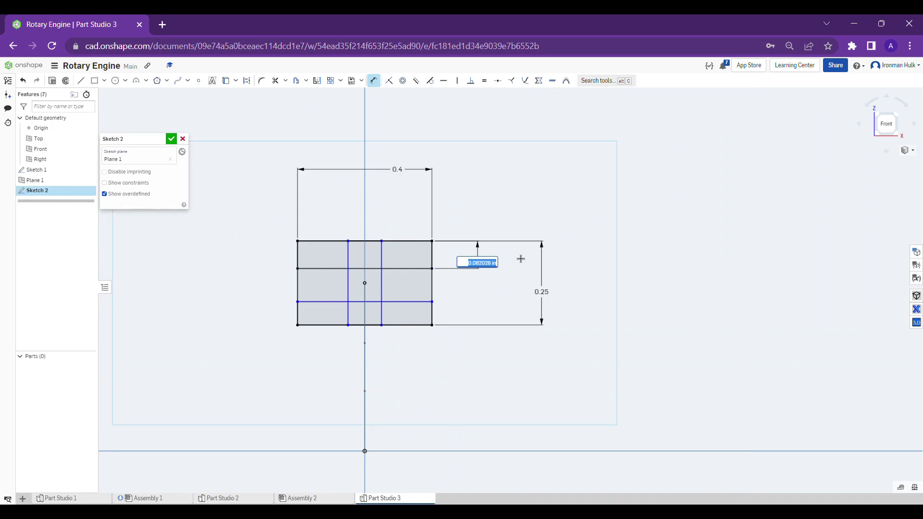
pyautogui.write('0.05')
pyautogui.press('Return')
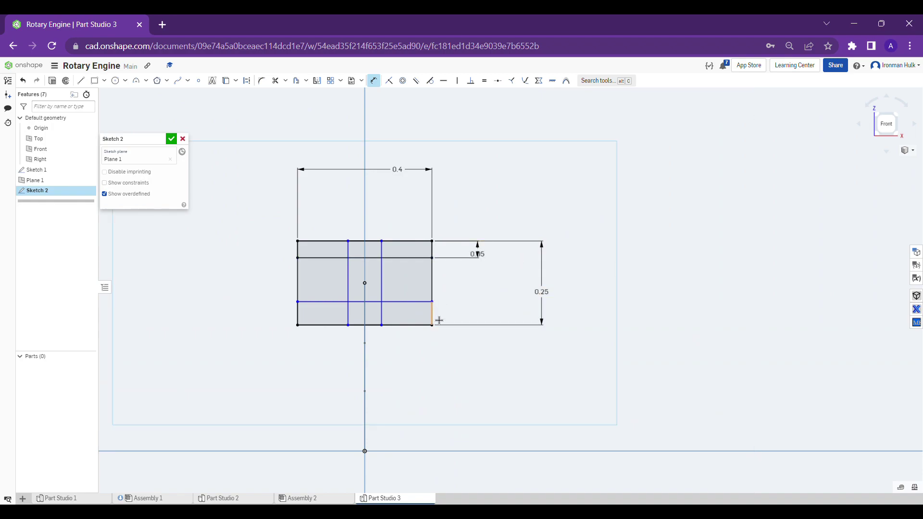
pyautogui.click(434, 325)
pyautogui.click(435, 302)
pyautogui.click(474, 313)
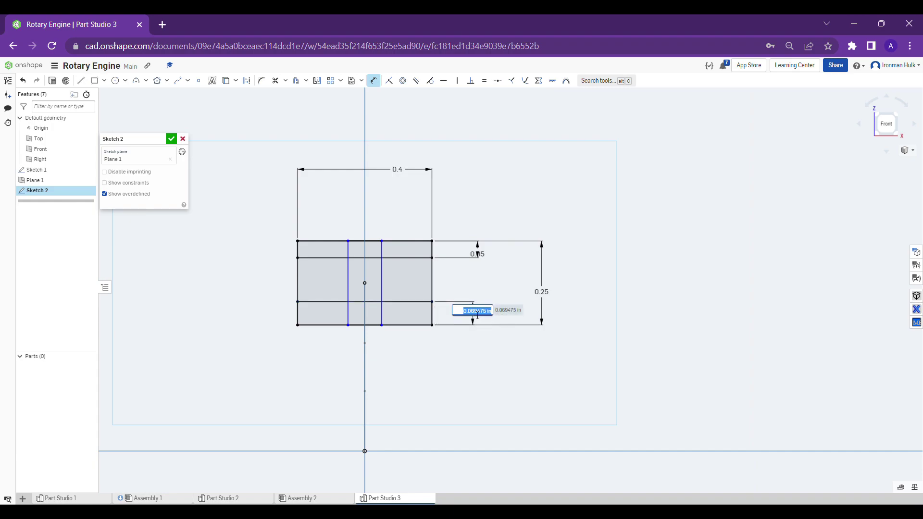
pyautogui.write('0.05')
pyautogui.press('Return')
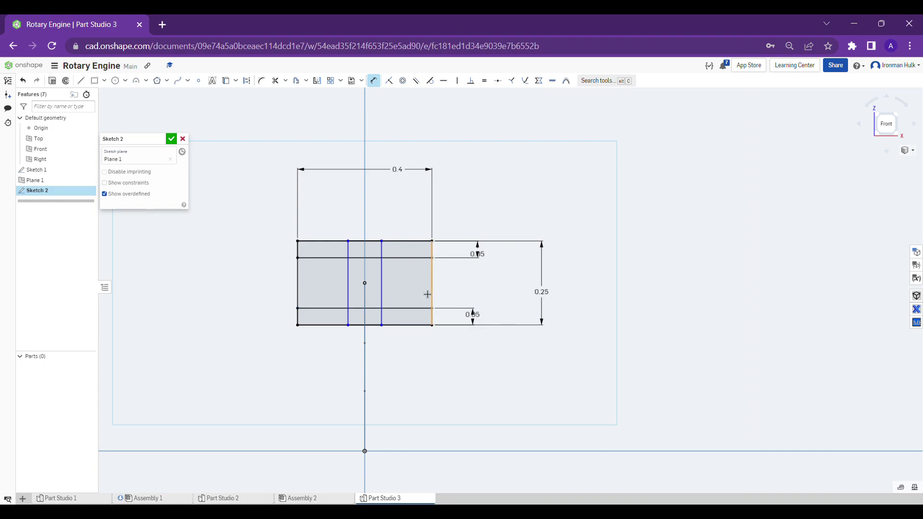
# - Dimension the full-height middle rectangle's width at 0.1 in and finish the sketch
pyautogui.click(383, 270)
pyautogui.click(349, 268)
pyautogui.click(368, 350)
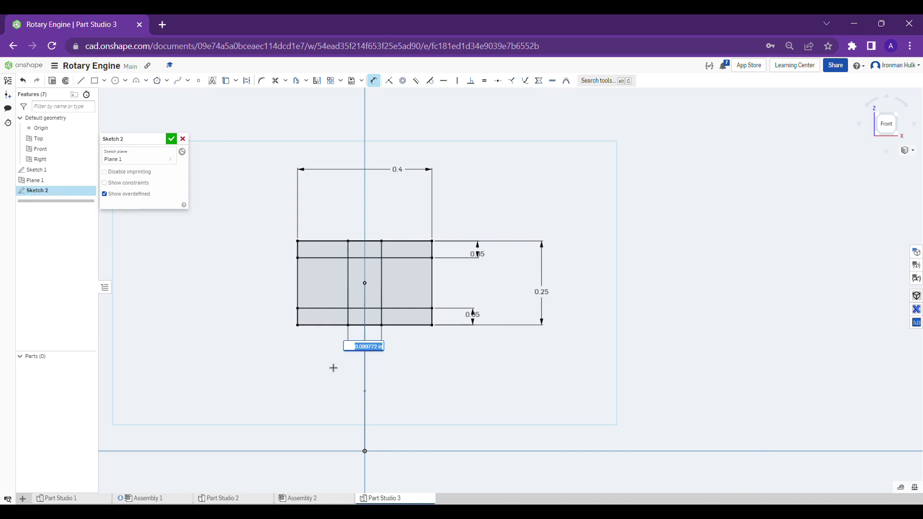
pyautogui.write('.1')
pyautogui.press('Return')
pyautogui.click(171, 138)
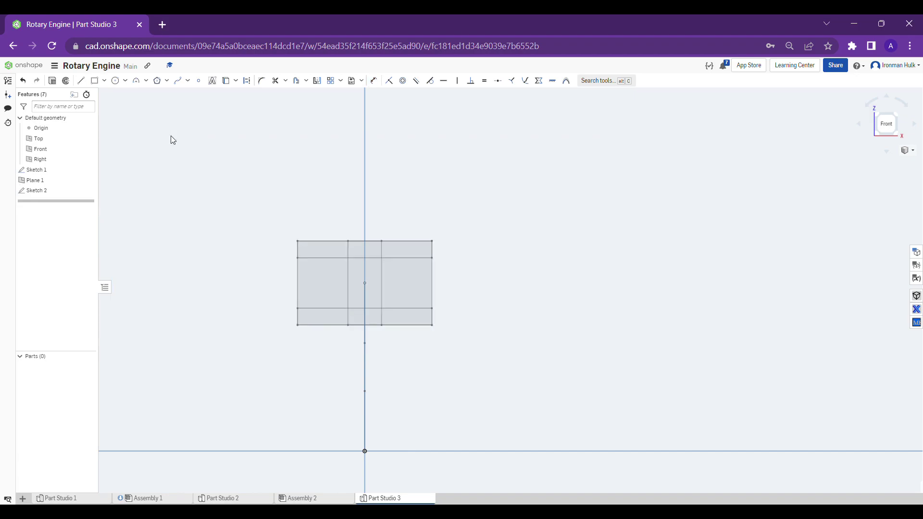
# - Start a new solid Sweep and select the seven Sketch 2 regions forming the I-shaped profile: upper band, central web and lower band
pyautogui.scroll(-3, 405, 153)
pyautogui.moveTo(405, 154)
pyautogui.mouseDown(button='right')
pyautogui.moveTo(647, 334)
pyautogui.moveTo(607, 324)
pyautogui.mouseUp(button='right')
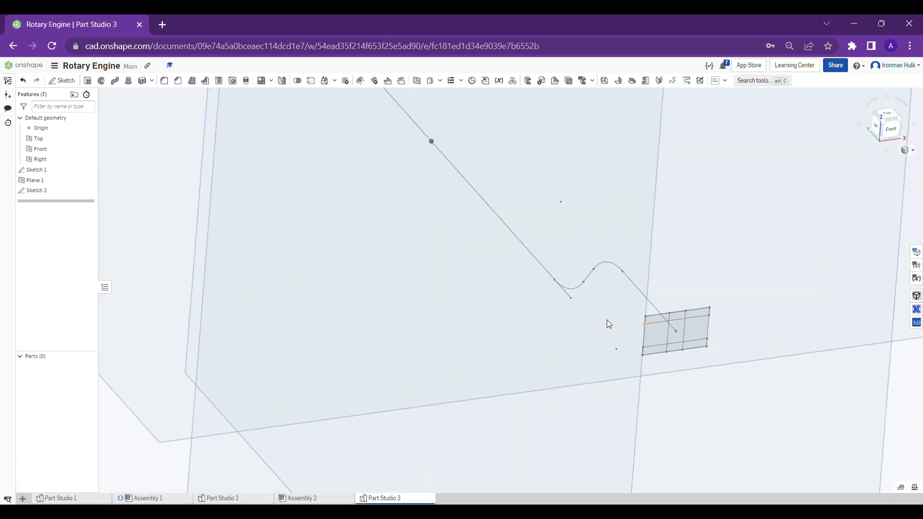
pyautogui.click(115, 80)
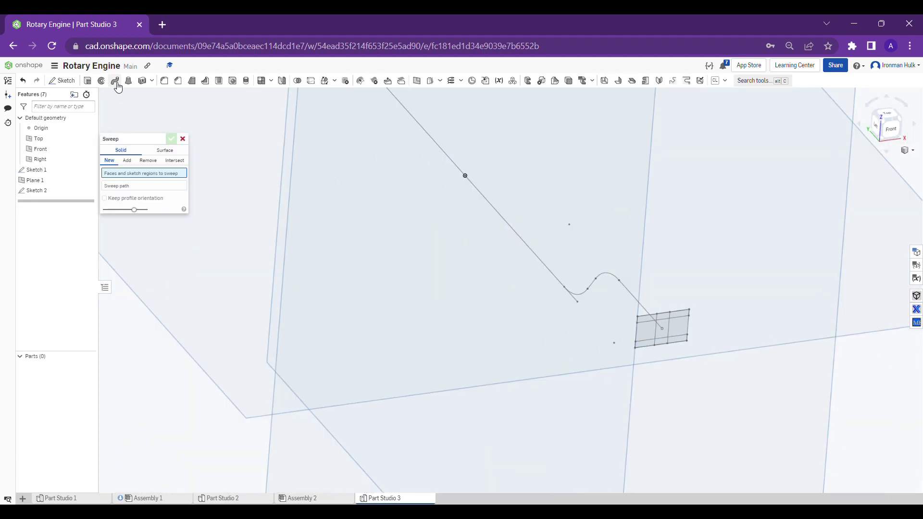
pyautogui.scroll(5, 661, 318)
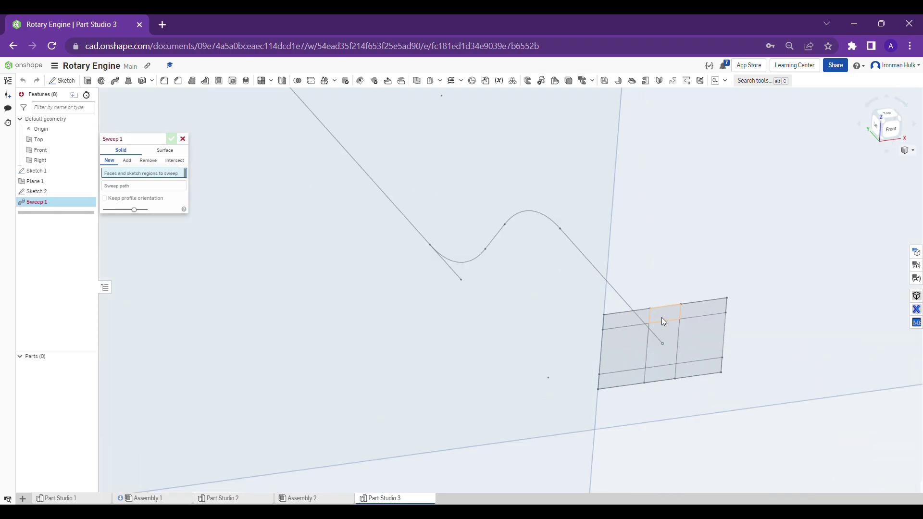
pyautogui.click(670, 317)
pyautogui.click(620, 315)
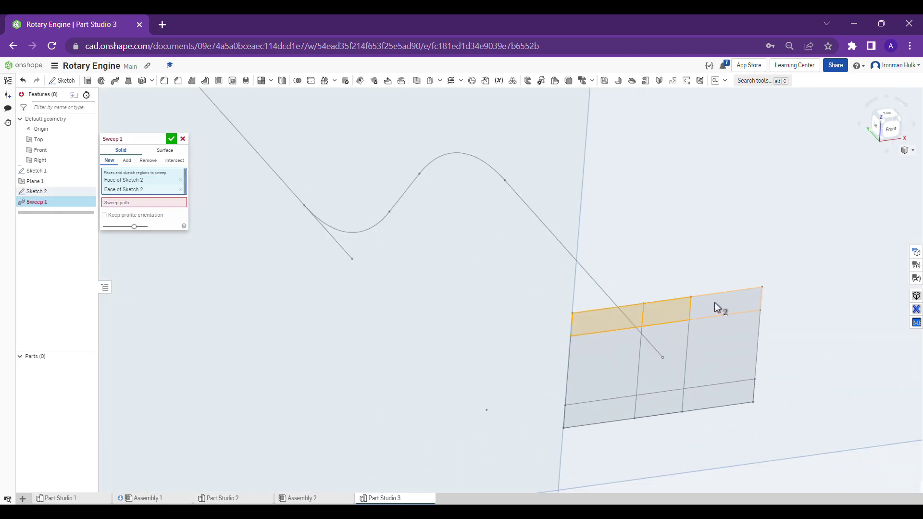
pyautogui.click(713, 306)
pyautogui.click(660, 377)
pyautogui.click(625, 411)
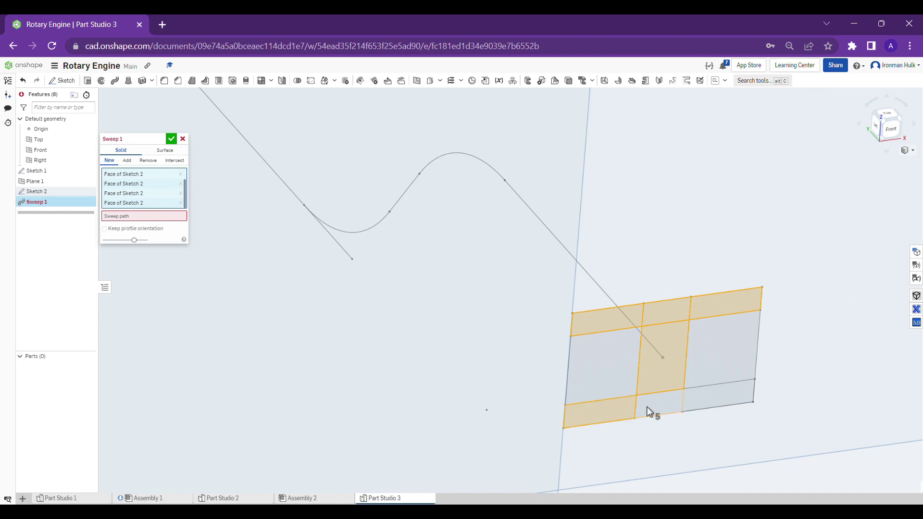
pyautogui.click(649, 409)
pyautogui.click(700, 392)
pyautogui.scroll(-3, 700, 393)
pyautogui.scroll(-3, 337, 220)
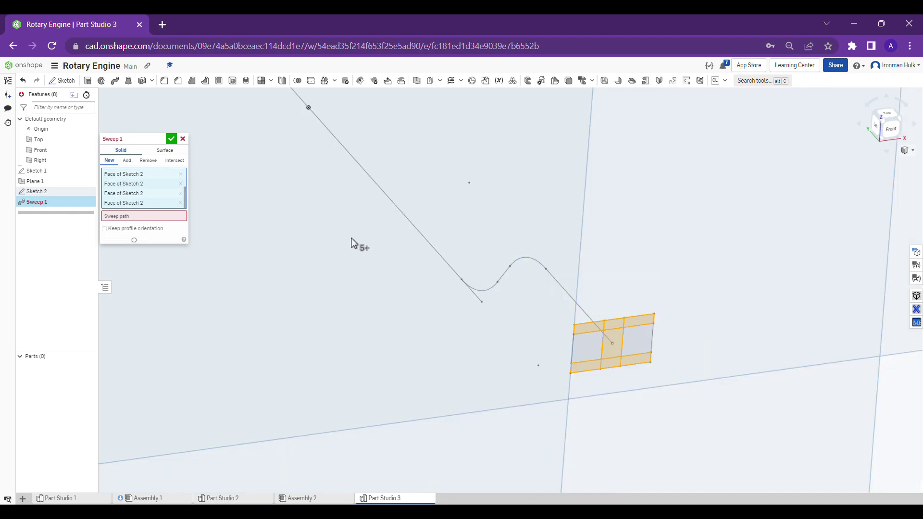
# - Select the Sketch 1 sweep path from the profile: short straight end, upper arc, connecting segment, lower arc and long straight line
pyautogui.moveTo(376, 186); pyautogui.dragTo(441, 255, button='middle')
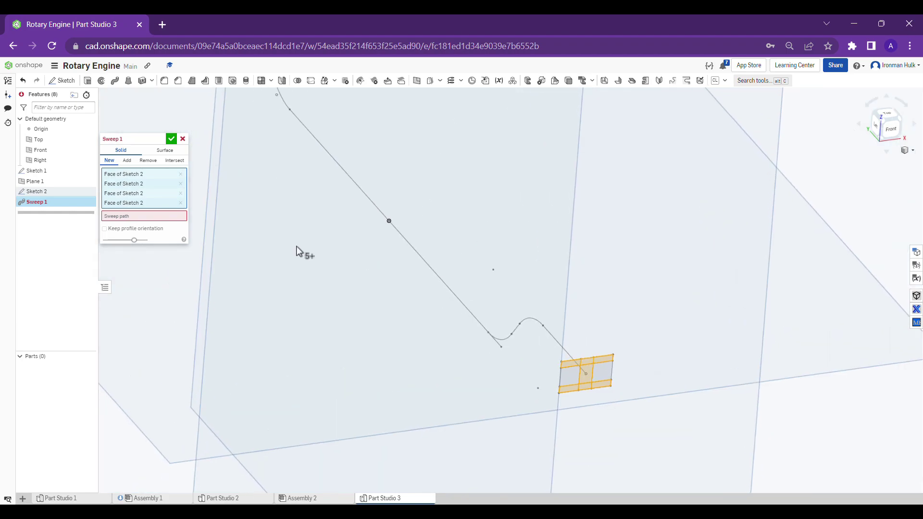
pyautogui.click(133, 217)
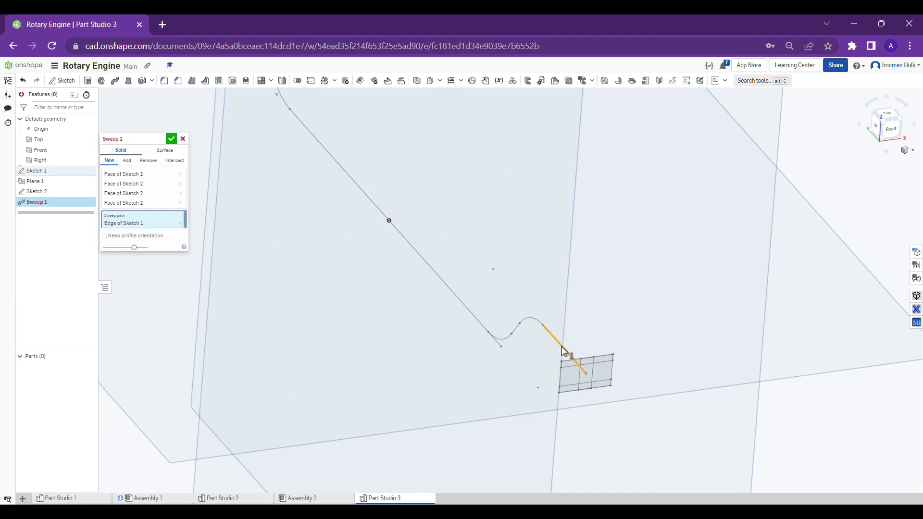
pyautogui.scroll(2, 560, 346)
pyautogui.click(555, 367)
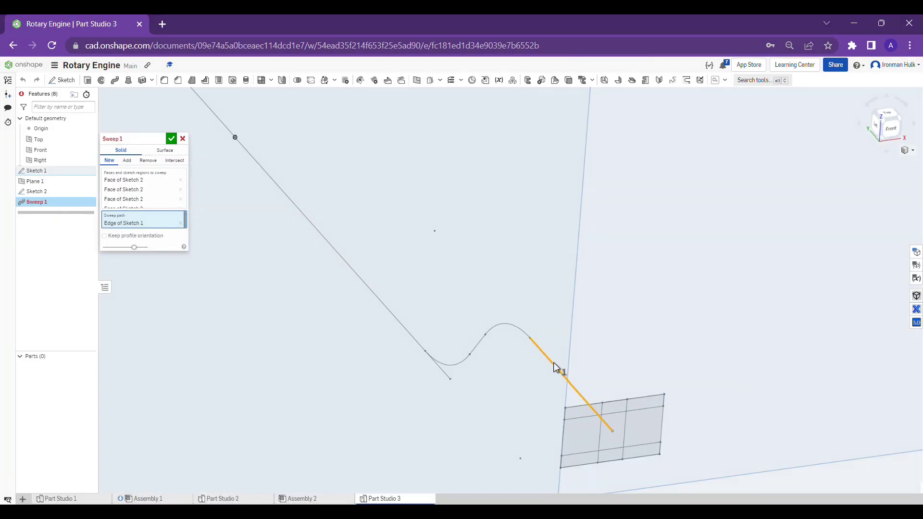
pyautogui.moveTo(468, 322); pyautogui.dragTo(492, 318, button='right')
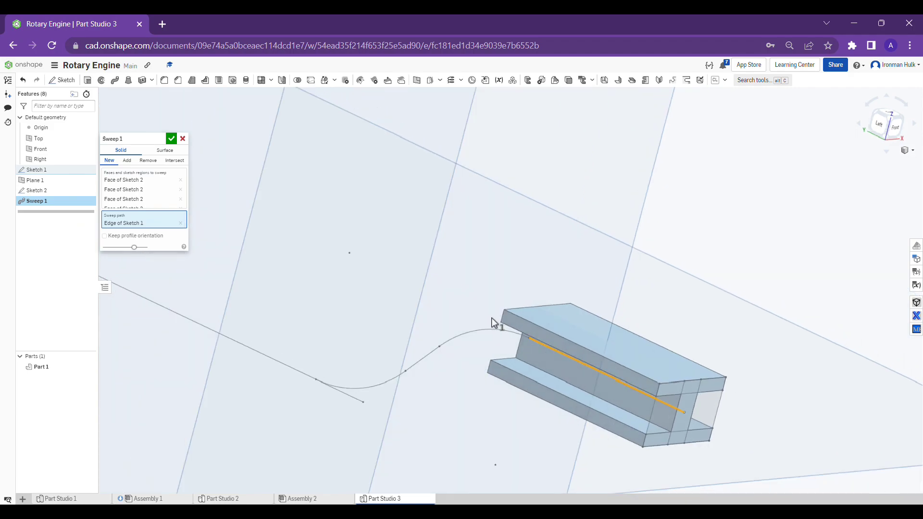
pyautogui.click(487, 331)
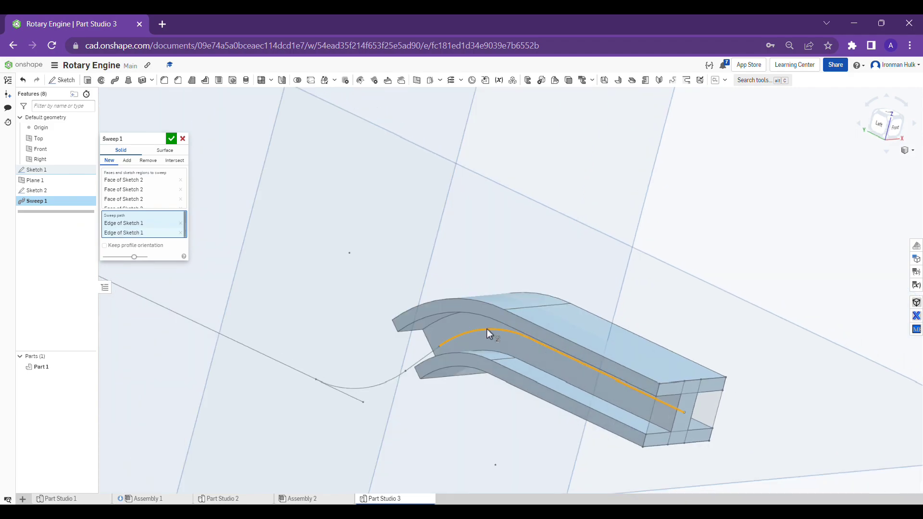
pyautogui.click(421, 362)
pyautogui.click(374, 385)
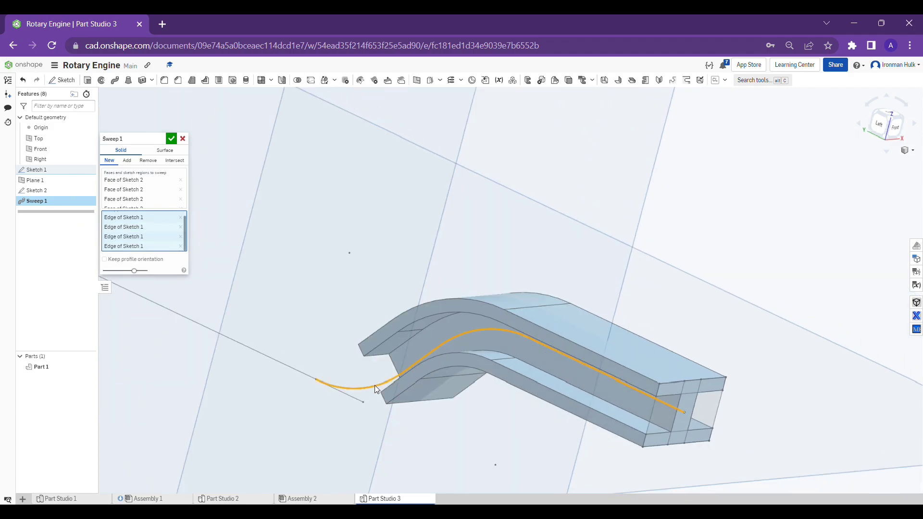
pyautogui.click(280, 366)
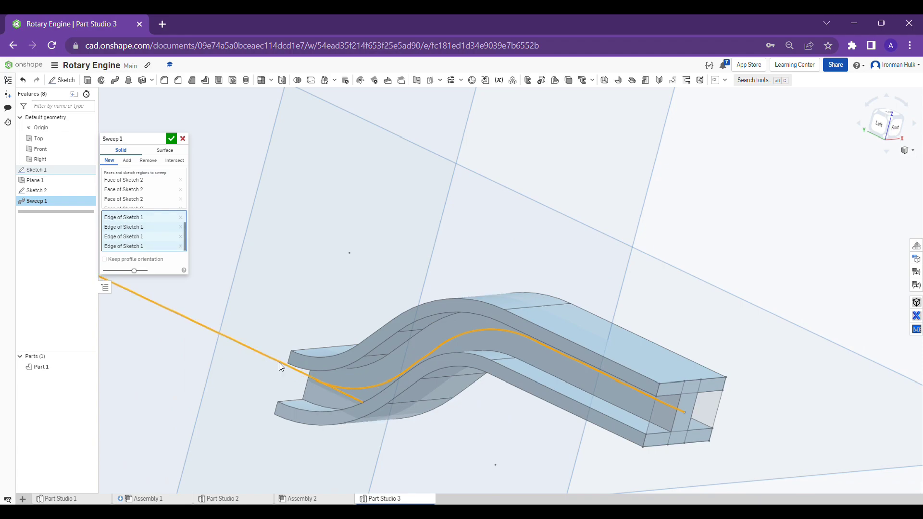
# - Examine the selected sweep path where the lower arc meets the long straight line, and close the Sweep settings
pyautogui.moveTo(279, 364); pyautogui.dragTo(406, 306, button='middle')
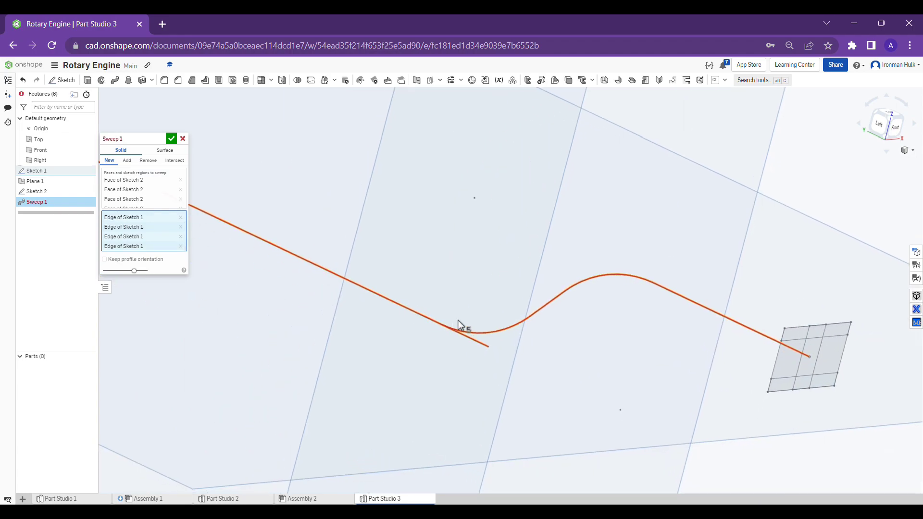
pyautogui.scroll(1, 459, 321)
pyautogui.moveTo(459, 321); pyautogui.dragTo(443, 319, button='right')
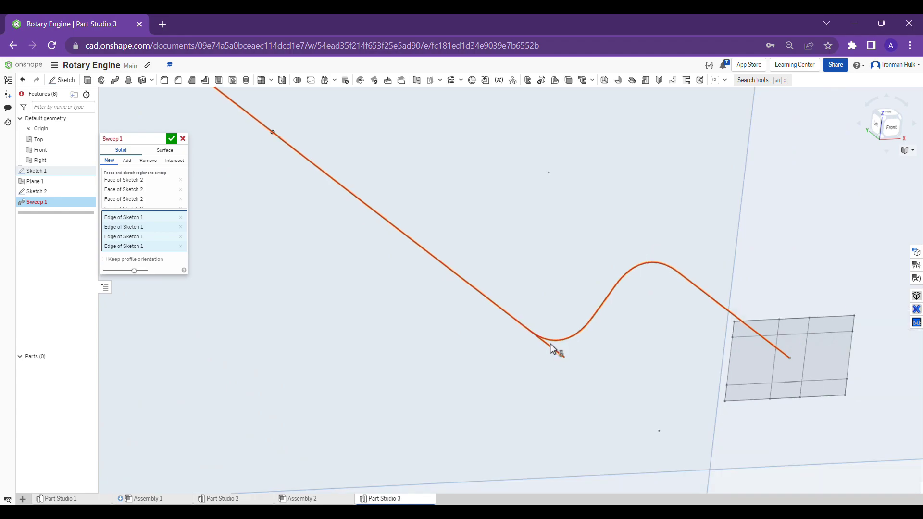
pyautogui.moveTo(553, 350); pyautogui.dragTo(608, 312, button='right')
pyautogui.scroll(2, 602, 319)
pyautogui.scroll(-3, 540, 298)
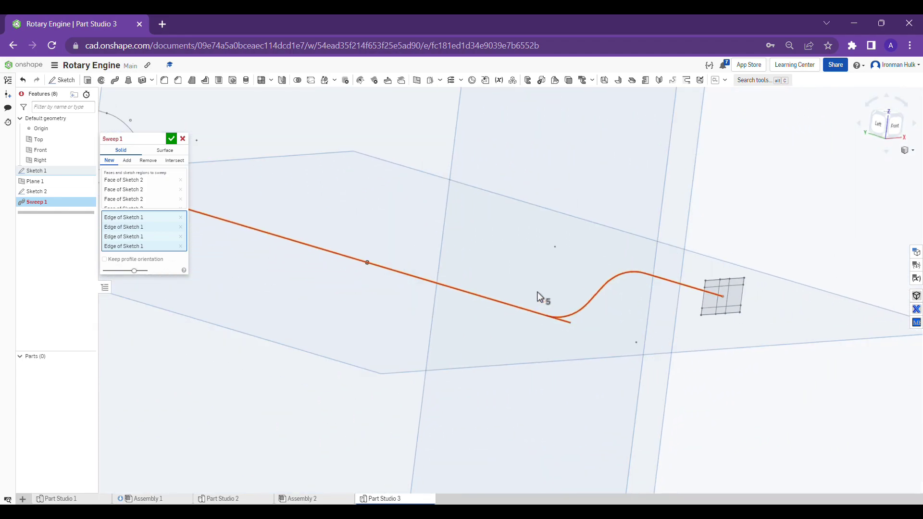
pyautogui.scroll(5, 559, 322)
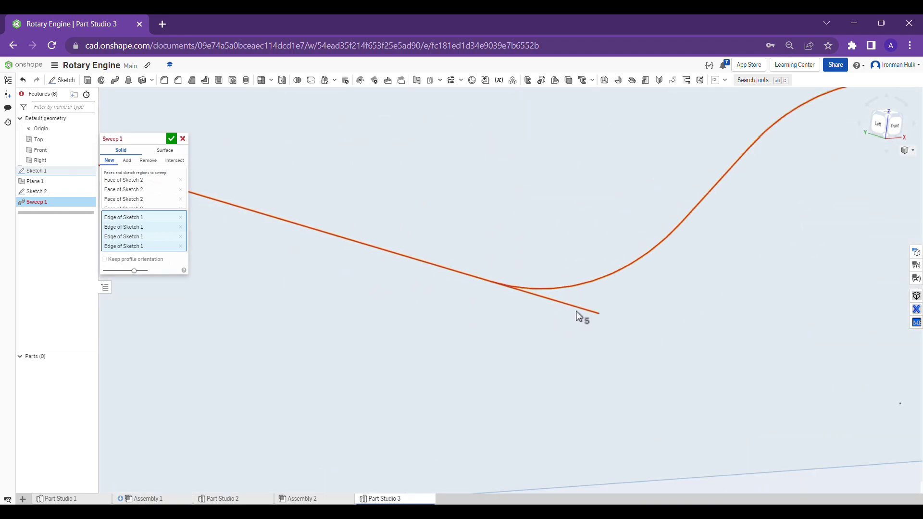
pyautogui.moveTo(601, 319); pyautogui.dragTo(588, 321, button='right')
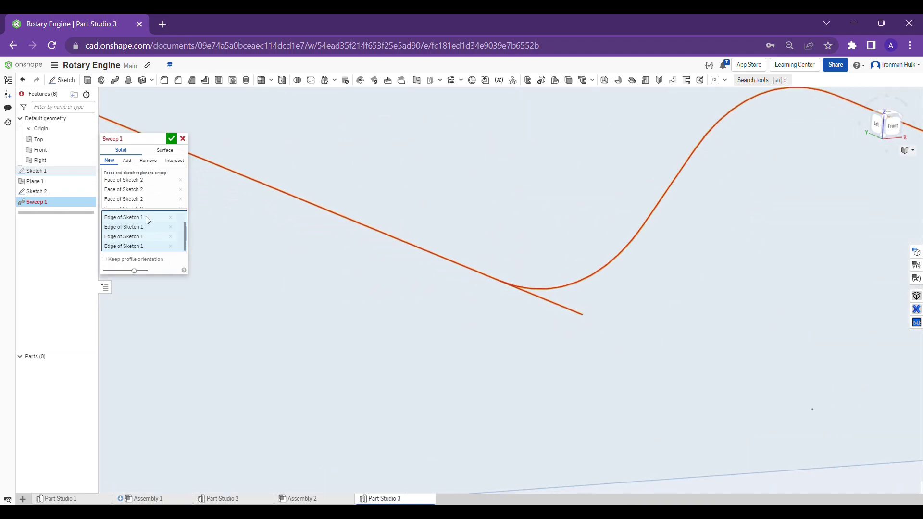
pyautogui.click(183, 139)
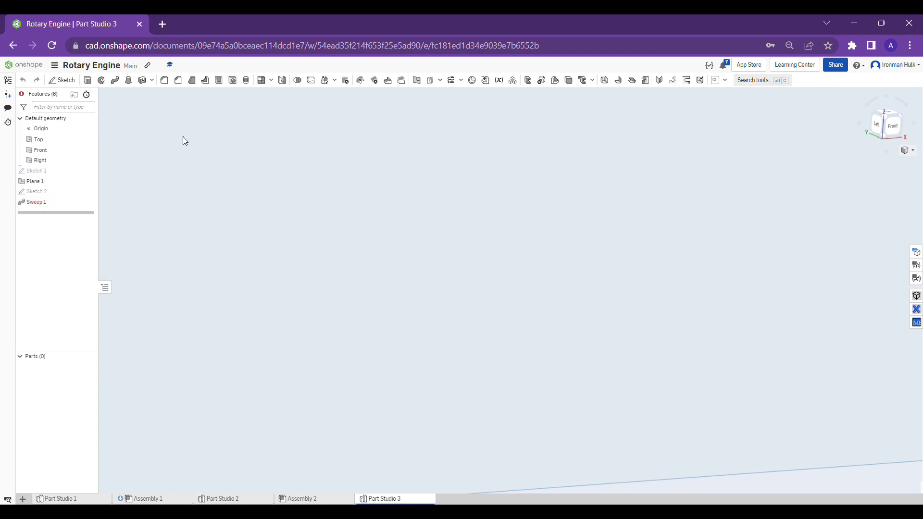
# - Reopen Sketch 1 for editing and convert the path's long straight line to construction geometry
pyautogui.rightClick(60, 173)
pyautogui.click(93, 192)
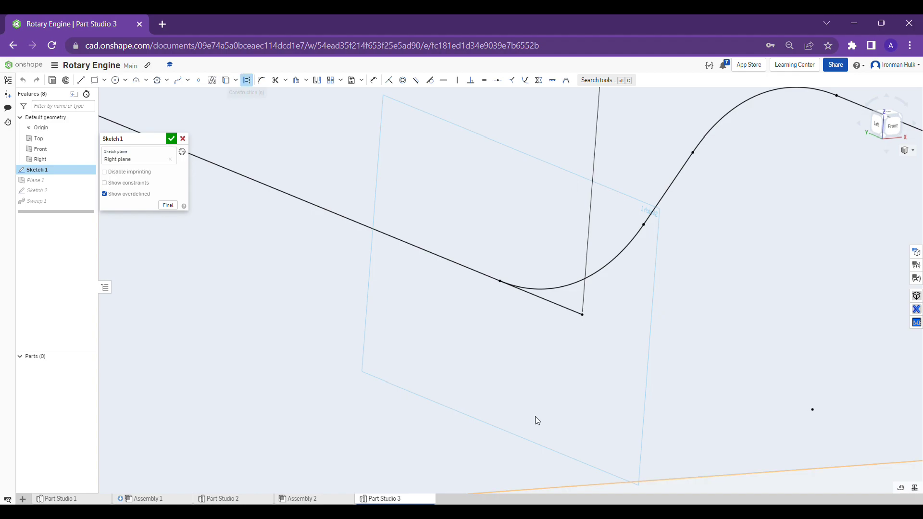
pyautogui.click(566, 310)
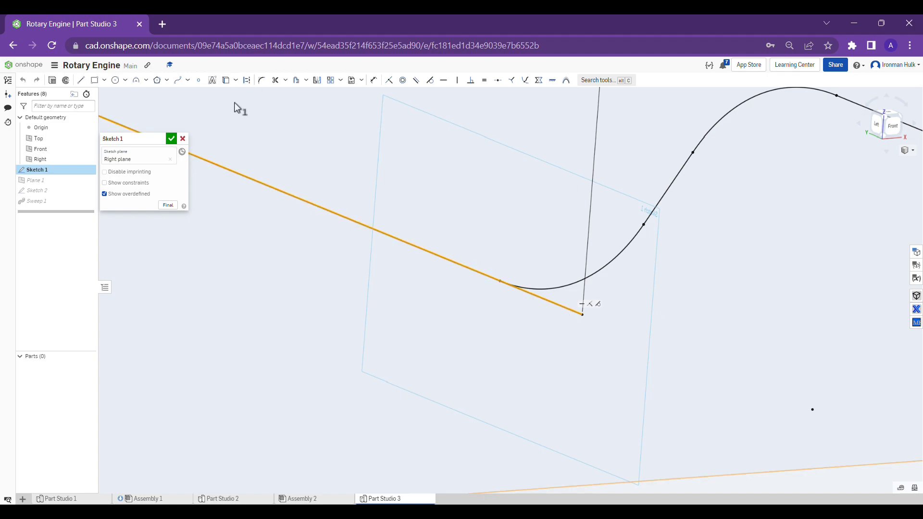
pyautogui.click(246, 82)
pyautogui.scroll(-5, 379, 336)
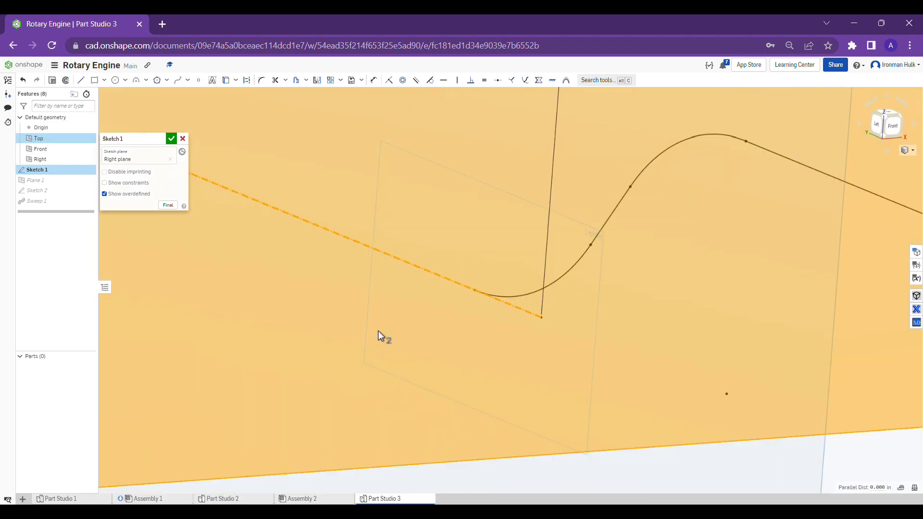
pyautogui.click(709, 276)
# - Draw a solid line over the construction line in Sketch 1, joining the inner ends of the two lower arcs, and finish the sketch
pyautogui.moveTo(300, 269); pyautogui.dragTo(550, 342, button='middle')
pyautogui.click(81, 80)
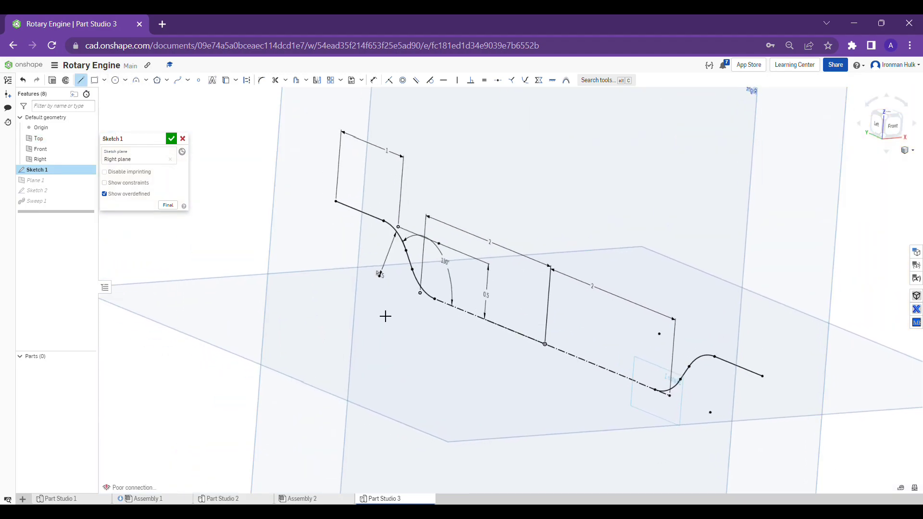
pyautogui.click(439, 302)
pyautogui.scroll(4, 620, 356)
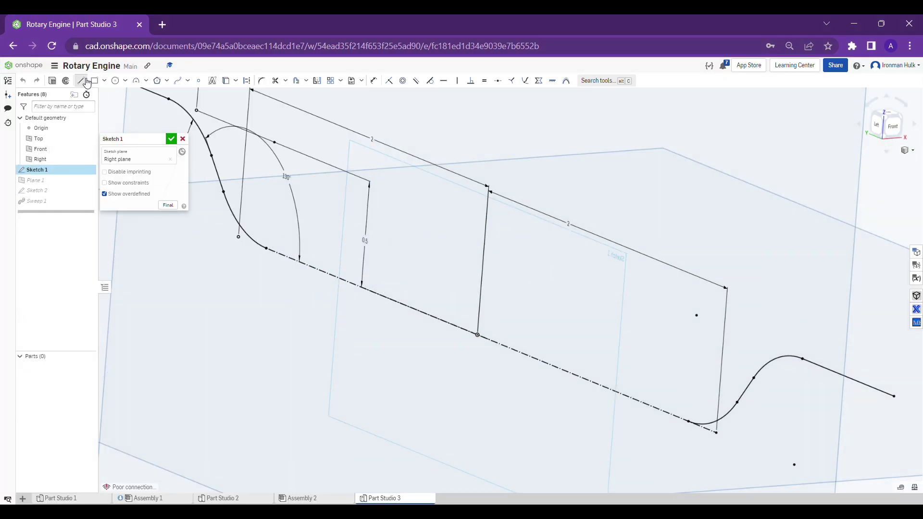
pyautogui.click(83, 81)
pyautogui.click(266, 249)
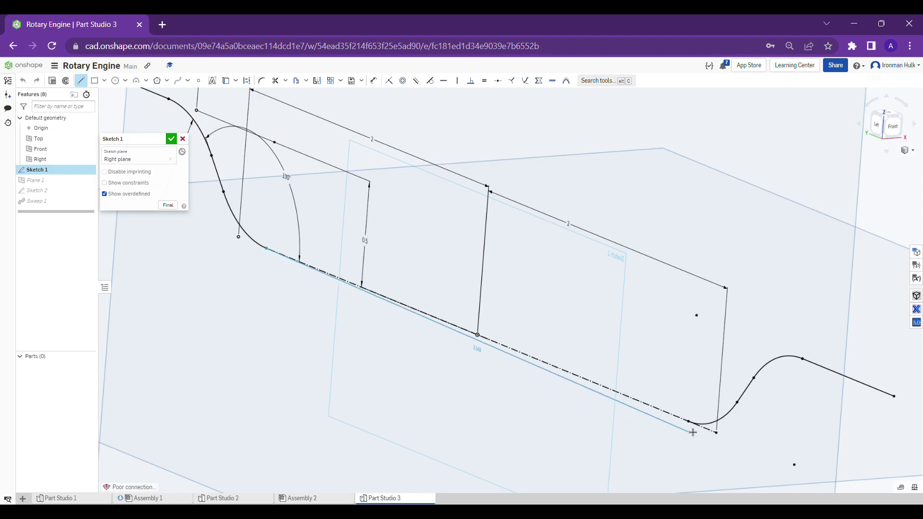
pyautogui.click(693, 423)
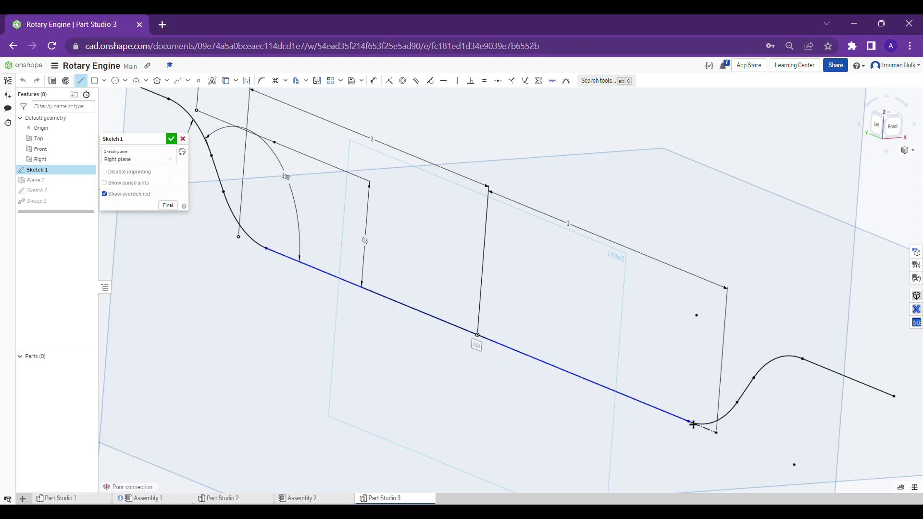
pyautogui.click(171, 139)
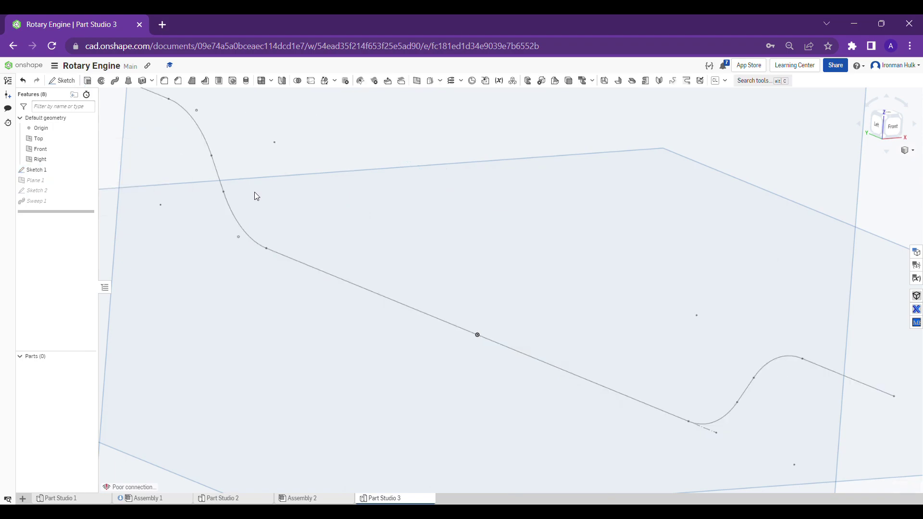
# - Reopen Sweep 1 and select its path from the profile: short straight end, upper arc, connecting segment, lower arc and new long line
pyautogui.scroll(-5, 288, 226)
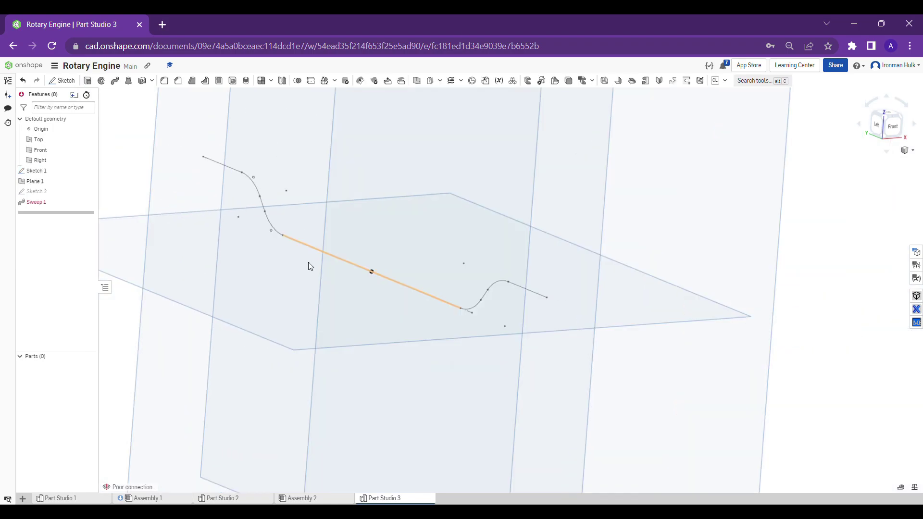
pyautogui.rightClick(48, 201)
pyautogui.click(67, 211)
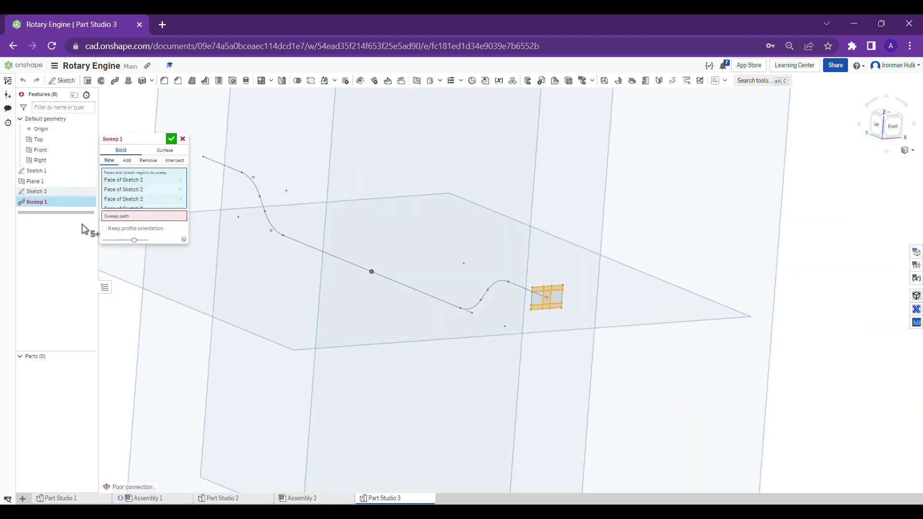
pyautogui.scroll(3, 526, 286)
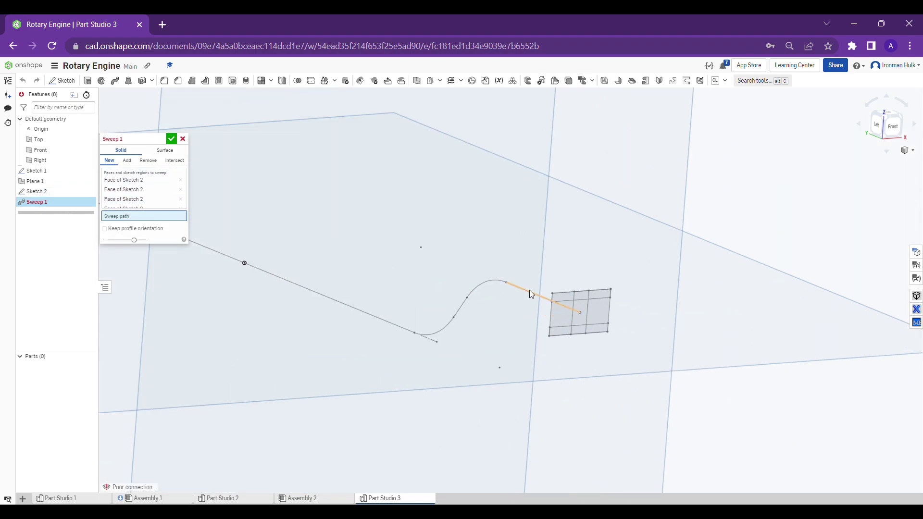
pyautogui.click(499, 284)
pyautogui.click(463, 306)
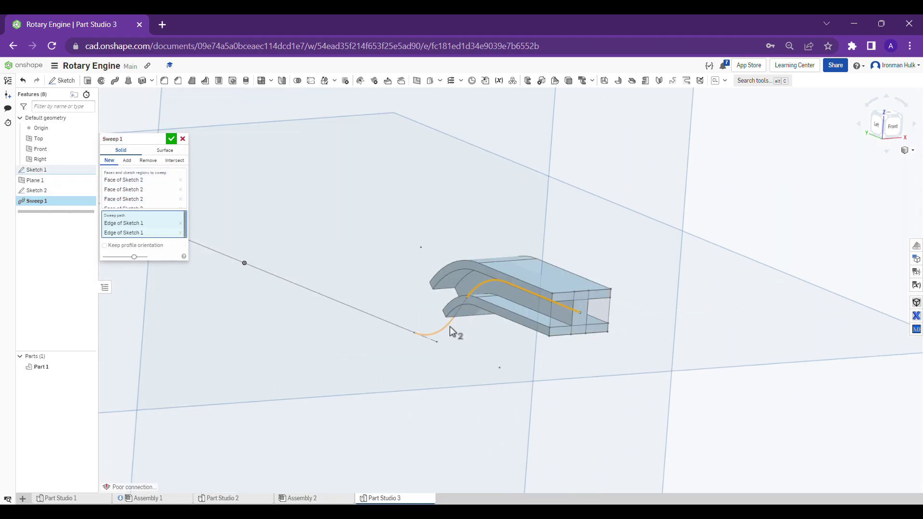
pyautogui.click(451, 329)
pyautogui.click(429, 339)
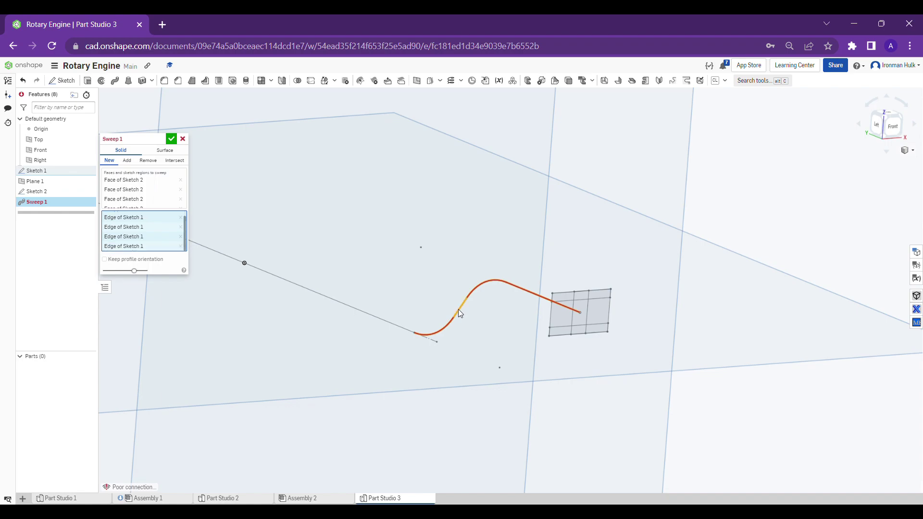
pyautogui.click(382, 319)
# - Extend the sweep path through the far lower arc, connecting segment, upper arc and straight end, and accept the sweep
pyautogui.scroll(5, 382, 318)
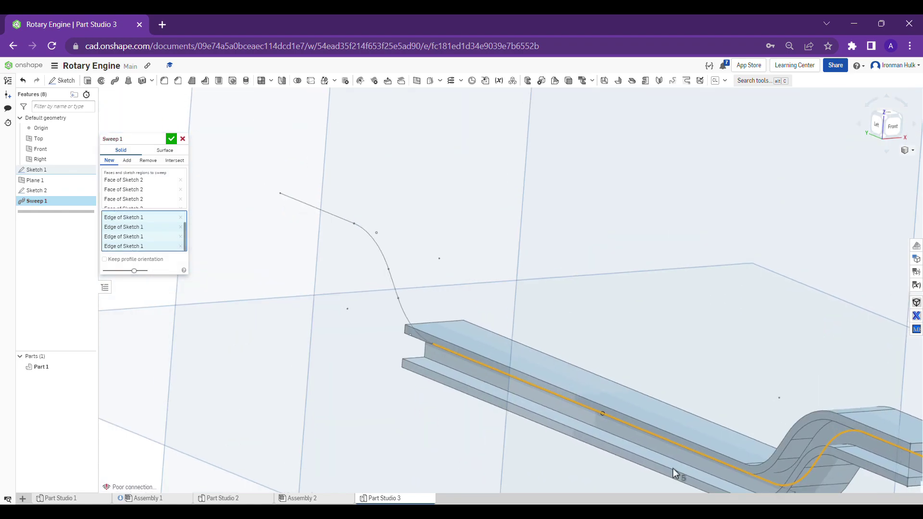
pyautogui.click(405, 323)
pyautogui.click(383, 264)
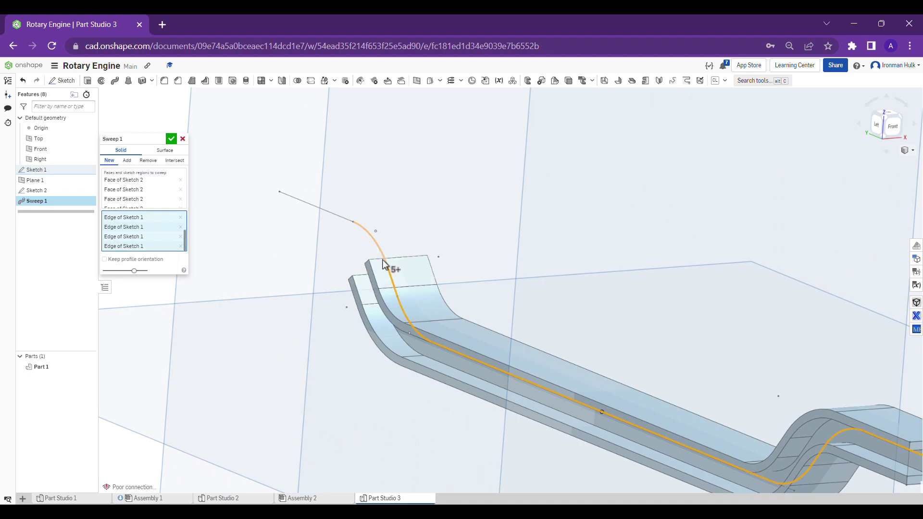
pyautogui.click(379, 249)
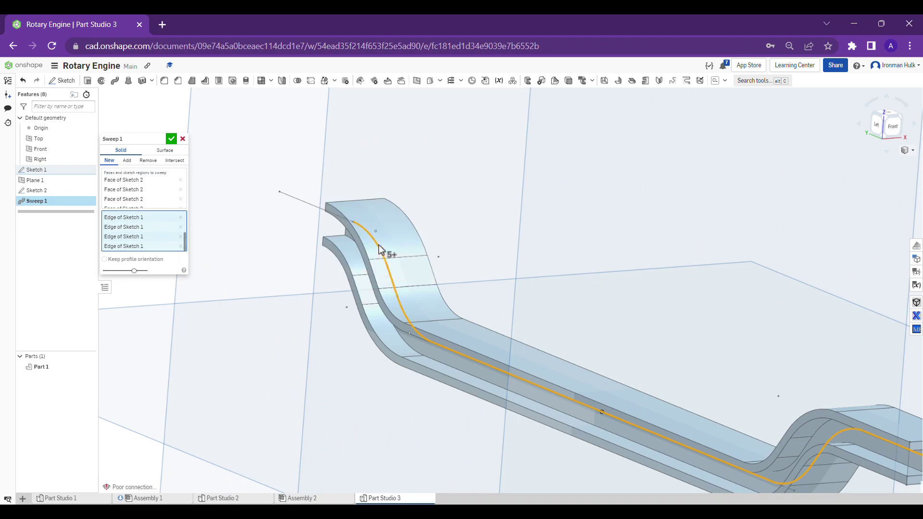
pyautogui.click(312, 207)
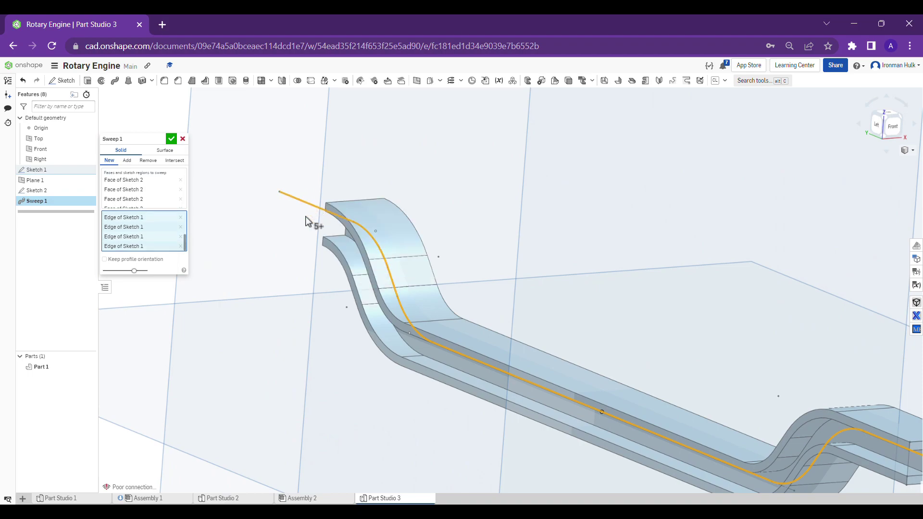
pyautogui.click(172, 140)
# - Examine the swept I-profile part from several angles, including its stepped bends and both open ends
pyautogui.scroll(-5, 298, 215)
pyautogui.moveTo(491, 257)
pyautogui.mouseDown(button='right')
pyautogui.moveTo(506, 248)
pyautogui.moveTo(491, 272)
pyautogui.moveTo(459, 272)
pyautogui.moveTo(492, 270)
pyautogui.mouseUp(button='right')
pyautogui.rightClick(492, 270)
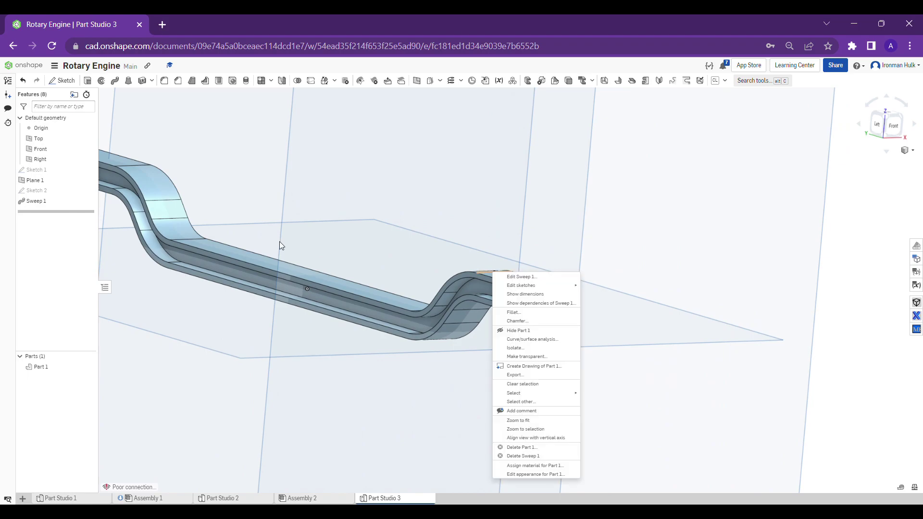
pyautogui.press('Escape')
pyautogui.press('f')
pyautogui.scroll(5, 703, 293)
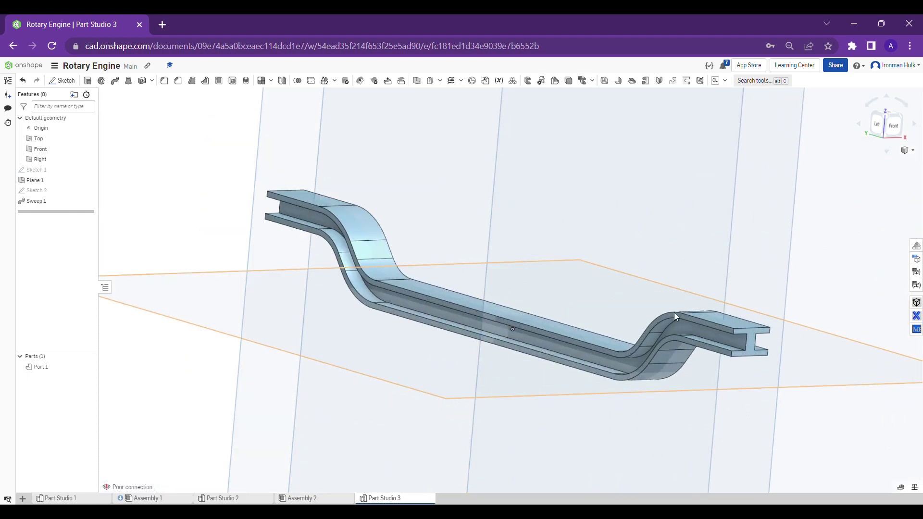
pyautogui.moveTo(674, 313); pyautogui.dragTo(624, 310, button='right')
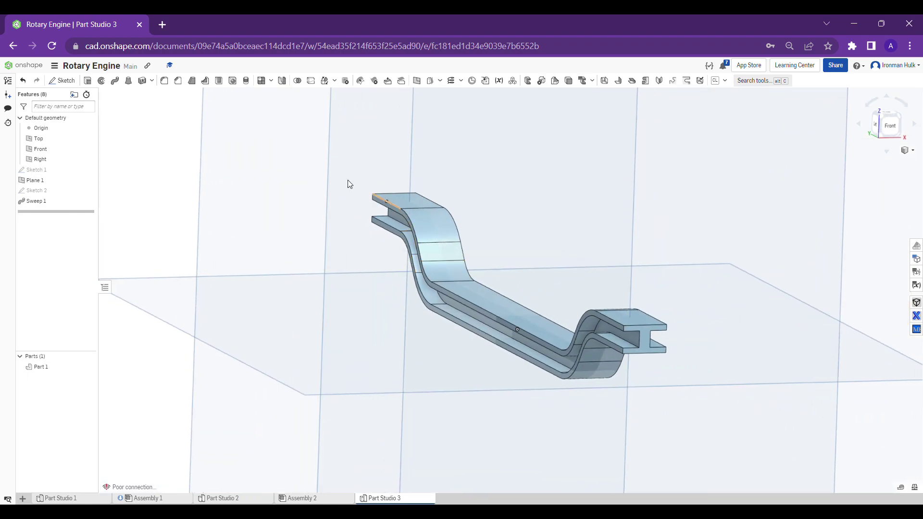
pyautogui.moveTo(404, 240); pyautogui.dragTo(373, 261, button='right')
pyautogui.scroll(3, 483, 229)
pyautogui.scroll(5, 380, 269)
pyautogui.scroll(-5, 381, 266)
pyautogui.scroll(3, 399, 267)
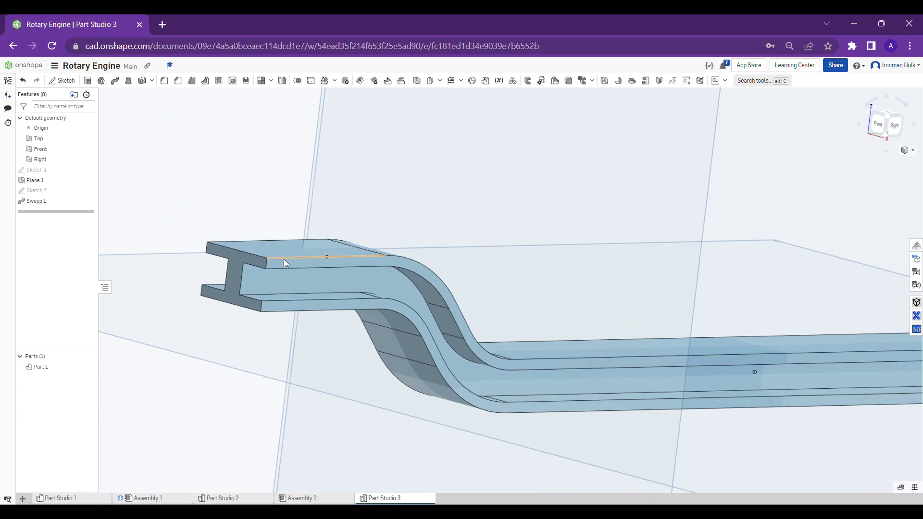
pyautogui.scroll(-3, 279, 261)
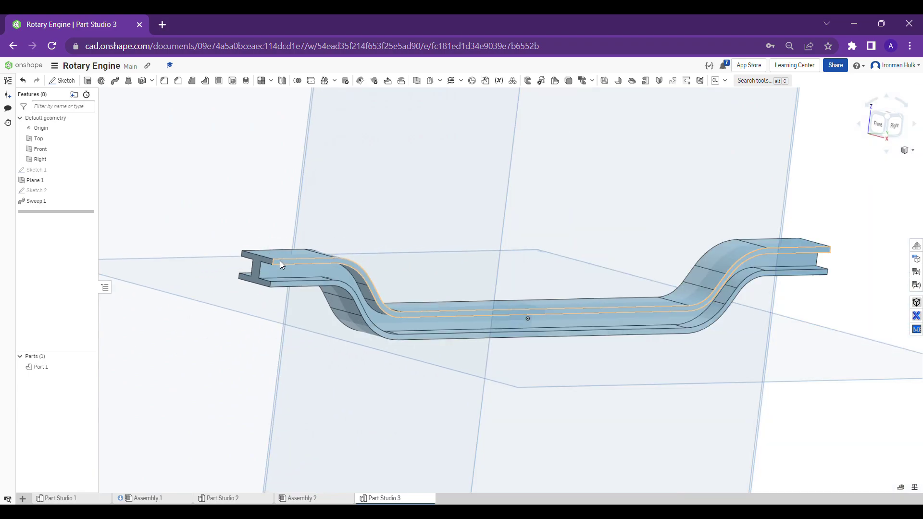
pyautogui.moveTo(279, 260); pyautogui.dragTo(347, 305, button='middle')
pyautogui.scroll(-5, 351, 303)
pyautogui.moveTo(353, 301); pyautogui.dragTo(359, 252, button='right')
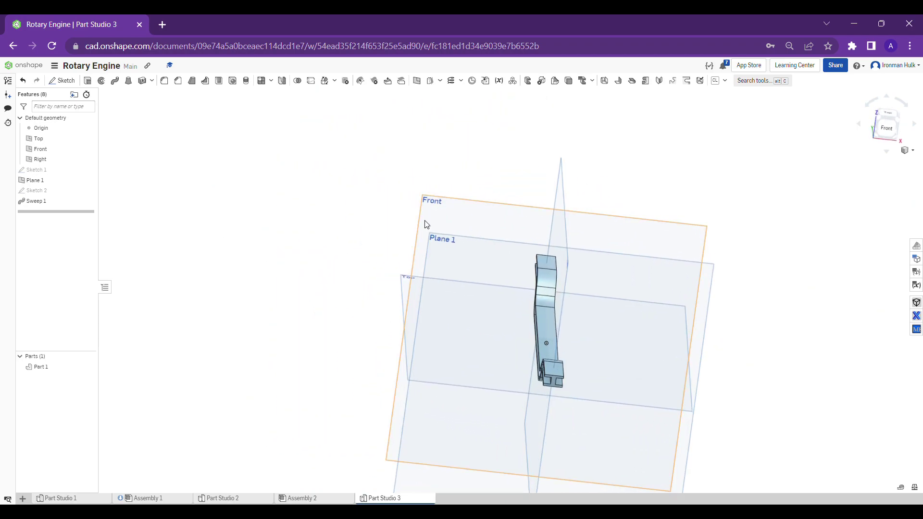
# - Sketch a five-segment stepped line chain on the Front plane, with the first four segments about 1.1, 0.94, 1.96 and 0.83 in long
pyautogui.click(886, 129)
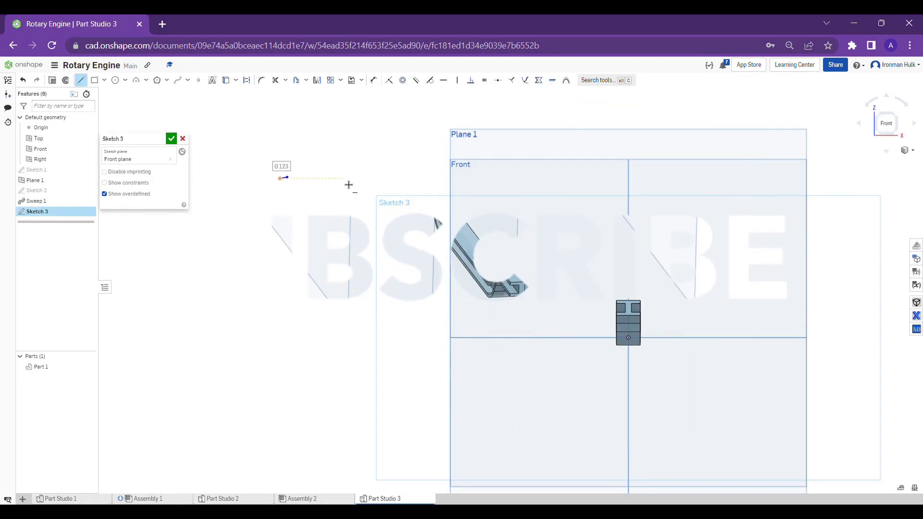
pyautogui.press('Escape')
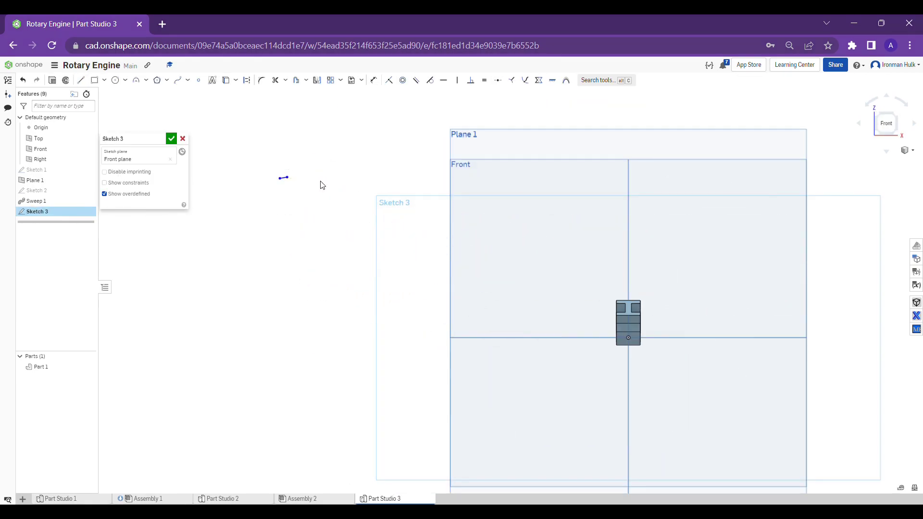
pyautogui.click(82, 80)
pyautogui.click(275, 210)
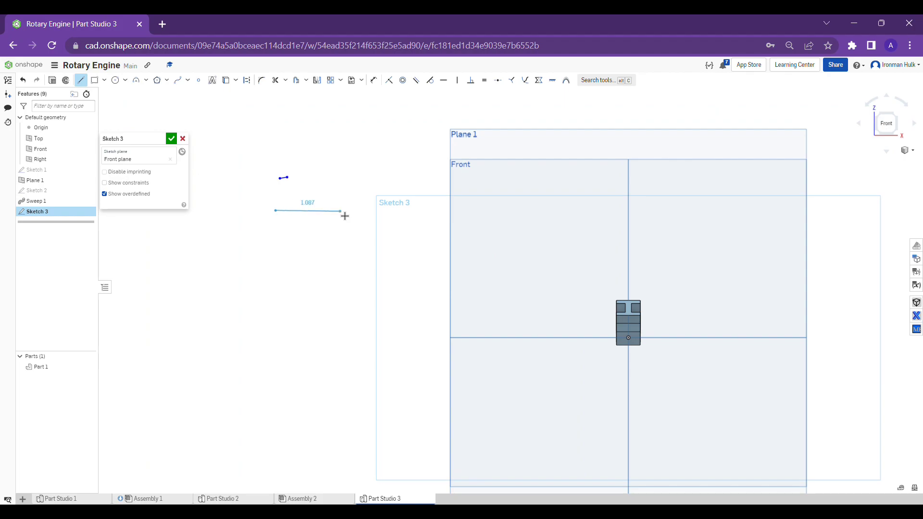
pyautogui.click(341, 211)
pyautogui.click(388, 240)
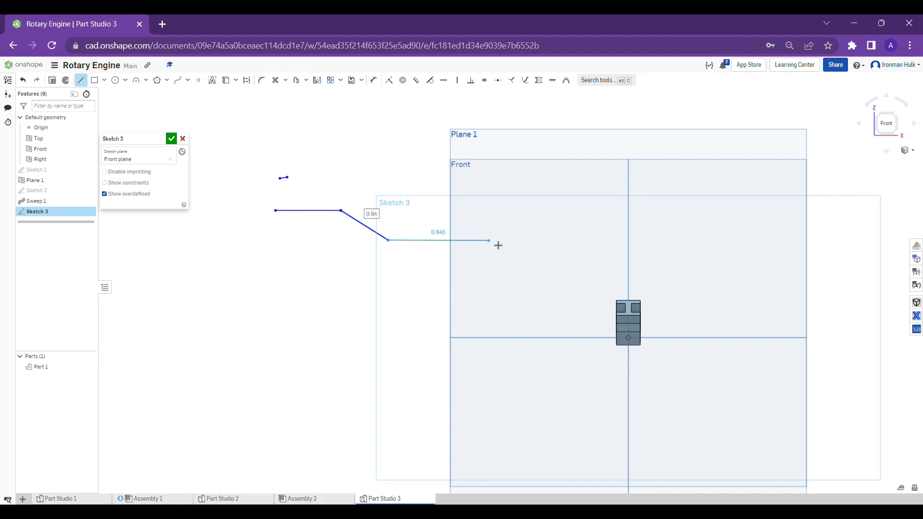
pyautogui.click(505, 240)
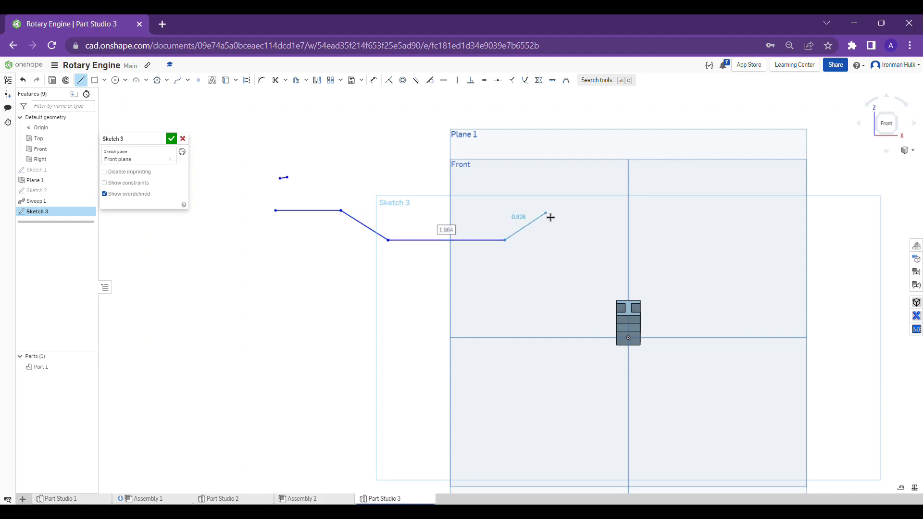
pyautogui.click(546, 213)
pyautogui.click(607, 217)
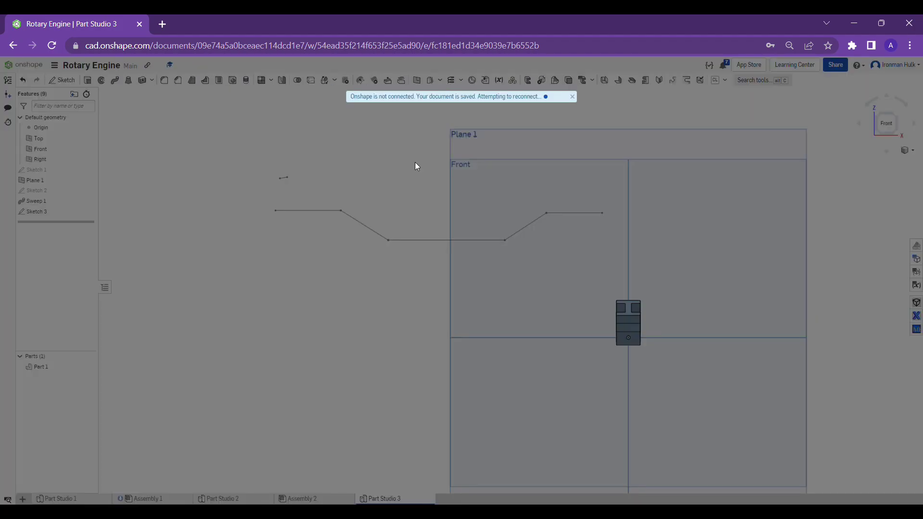
pyautogui.rightClick(310, 216)
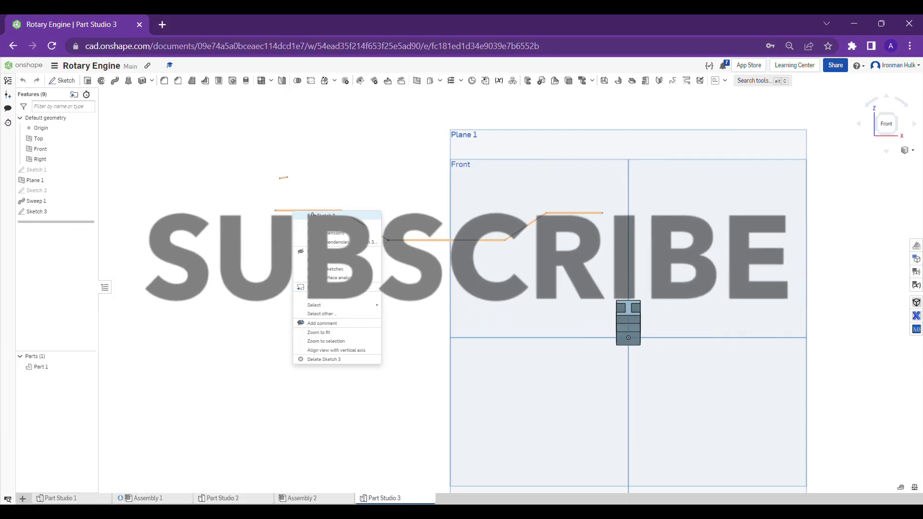
pyautogui.press('Escape')
pyautogui.doubleClick(310, 216)
pyautogui.click(296, 80)
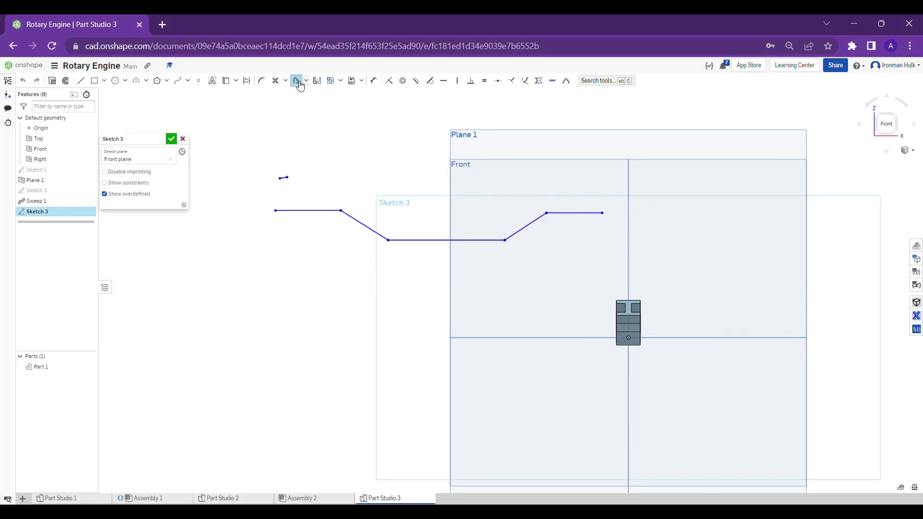
pyautogui.click(322, 215)
pyautogui.click(366, 229)
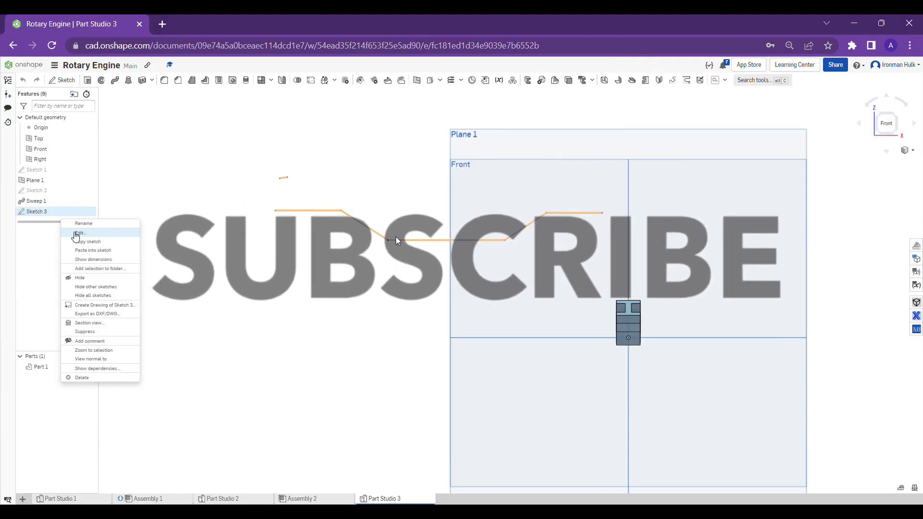
# - Reopen Sketch 3 and offset all five segments of the stepped line chain 0.25 in downward
pyautogui.click(78, 233)
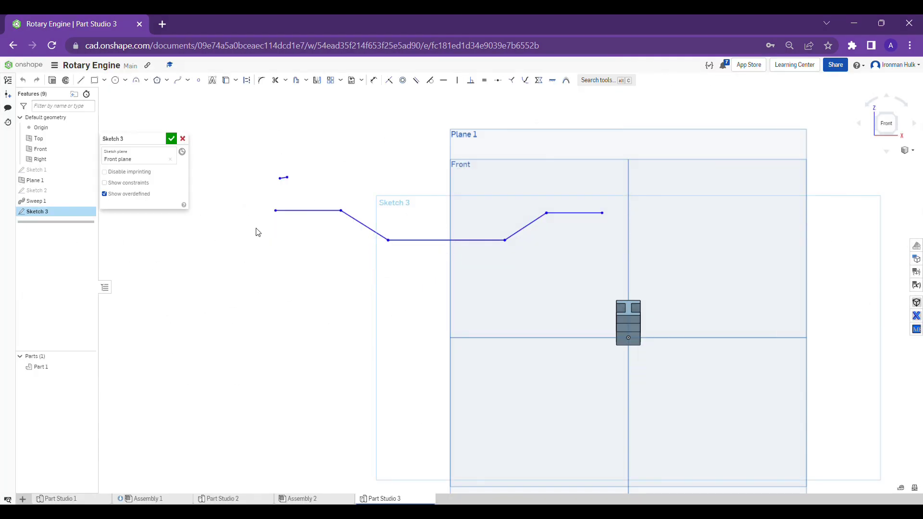
pyautogui.click(296, 80)
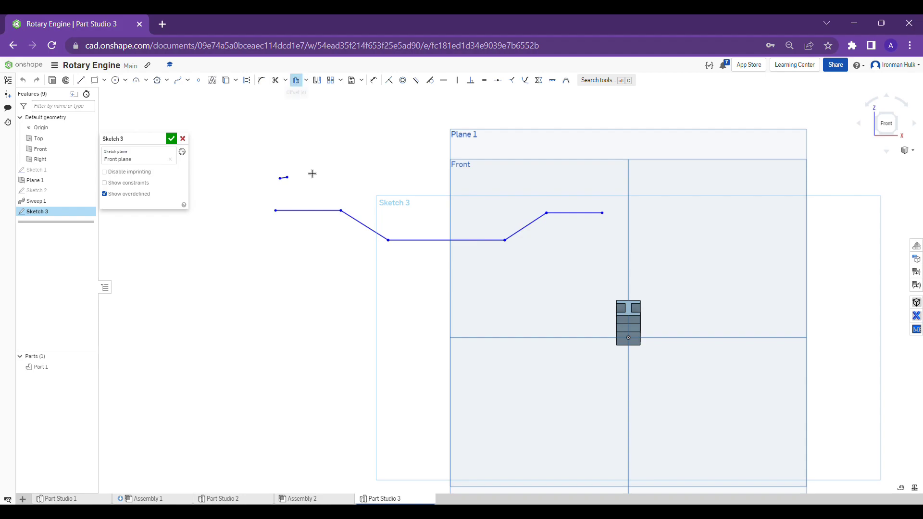
pyautogui.click(314, 212)
pyautogui.click(363, 225)
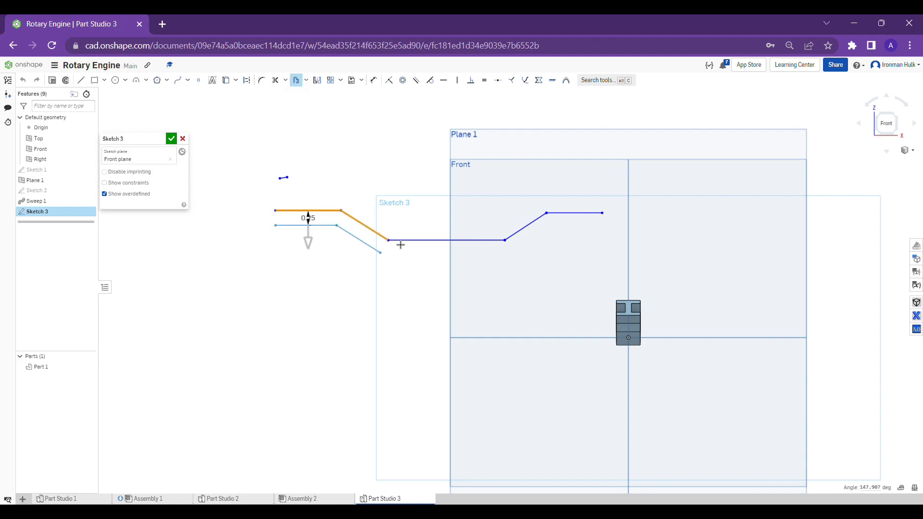
pyautogui.click(418, 240)
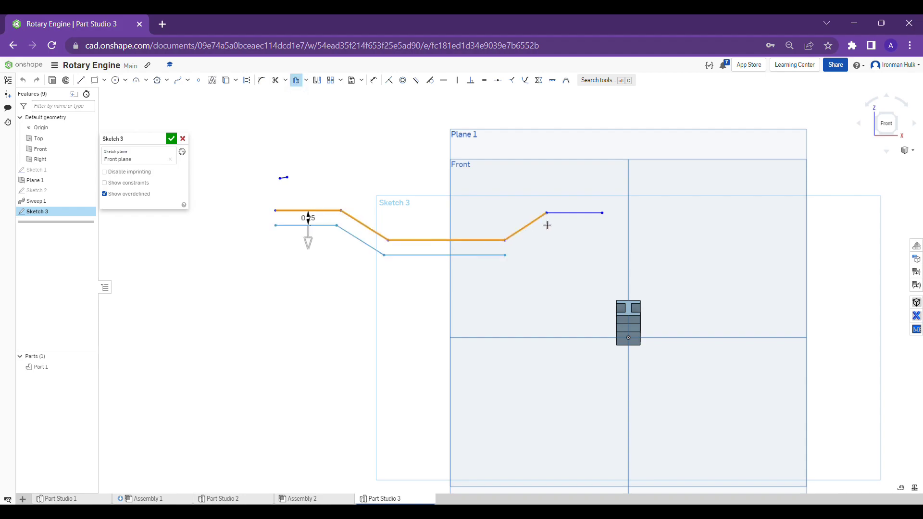
pyautogui.click(577, 217)
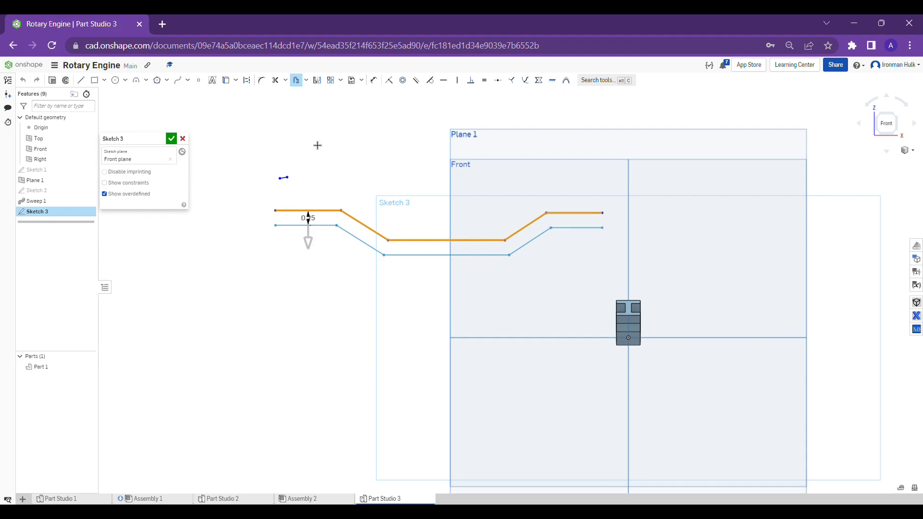
pyautogui.press('Return')
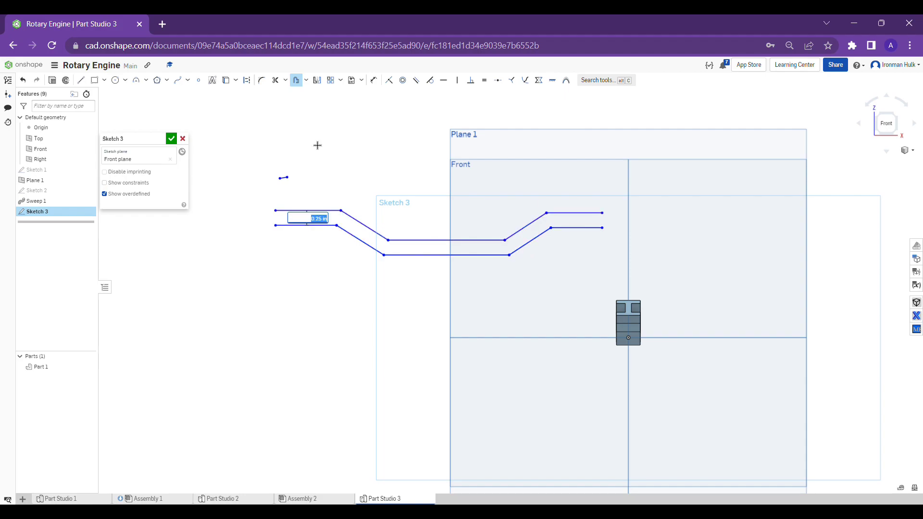
pyautogui.press('Return')
# - Close both ends of the offset chain in Sketch 3 with short vertical lines and accept the sketch
pyautogui.click(81, 80)
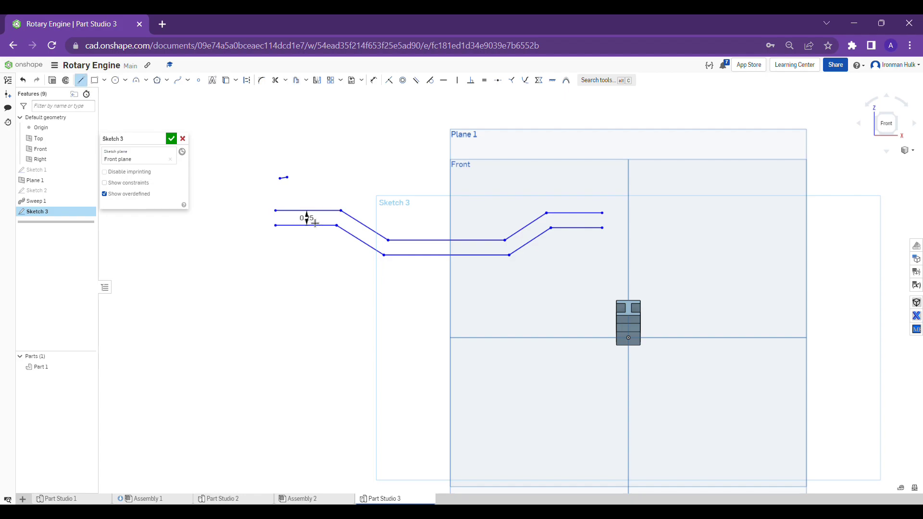
pyautogui.moveTo(280, 214); pyautogui.dragTo(282, 231)
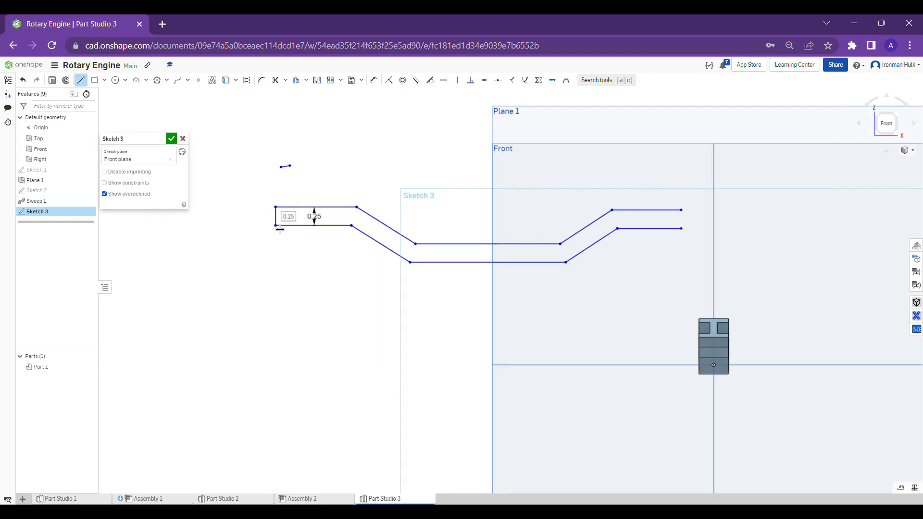
pyautogui.scroll(2, 279, 230)
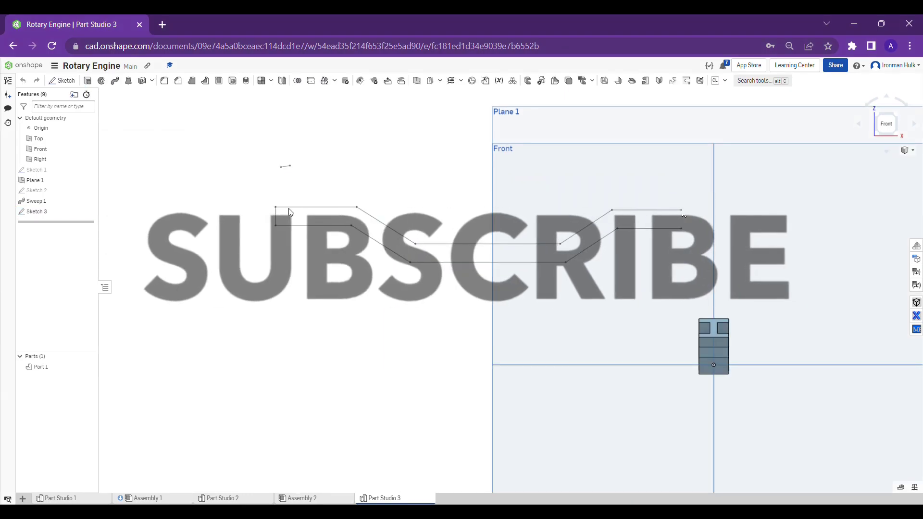
pyautogui.rightClick(287, 207)
pyautogui.click(295, 212)
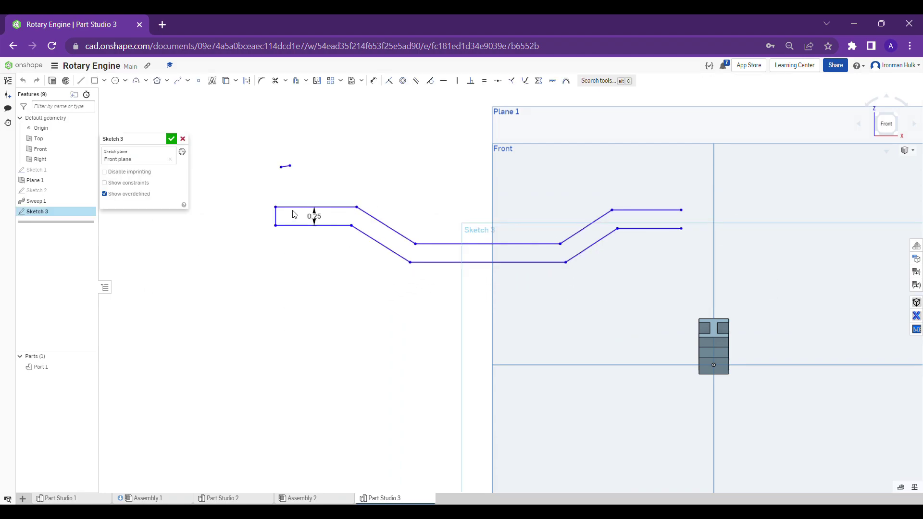
pyautogui.click(87, 82)
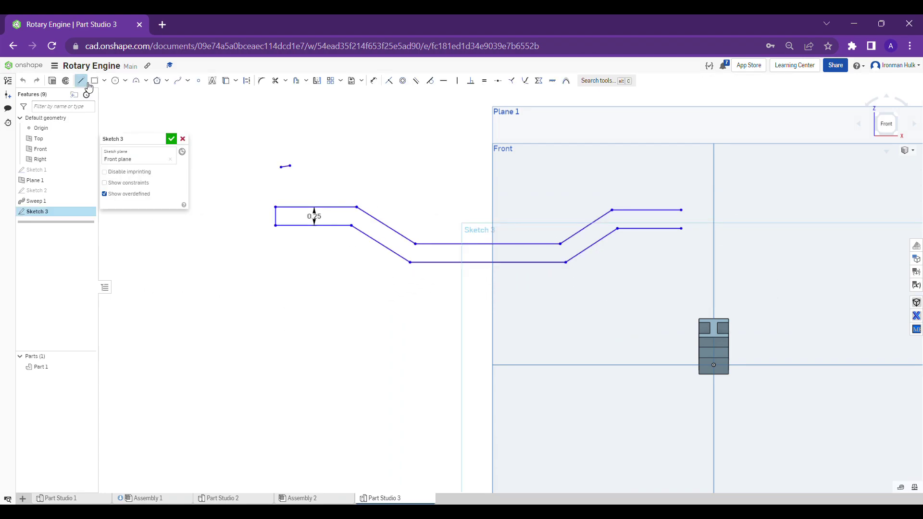
pyautogui.click(685, 213)
pyautogui.click(685, 232)
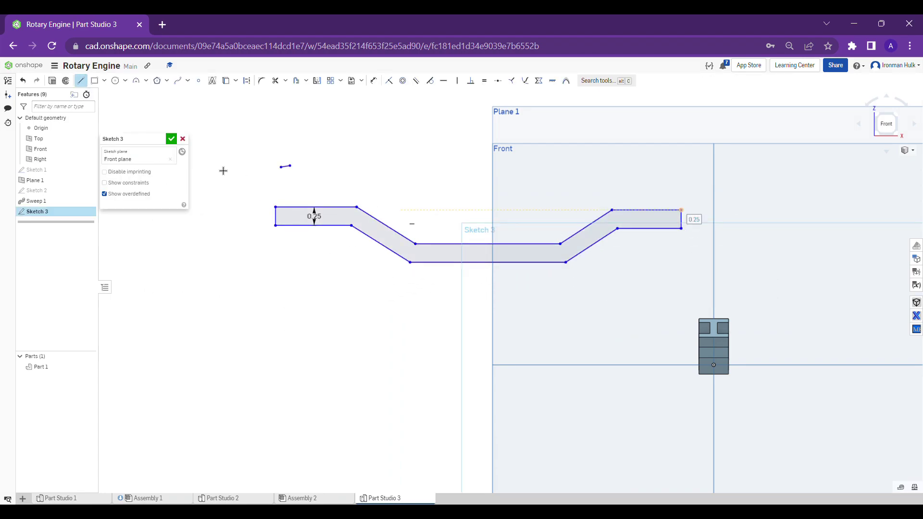
pyautogui.click(171, 139)
# - Extrude the closed stepped region of Sketch 3 as a new solid with a blind depth of 0.4 in
pyautogui.click(308, 217)
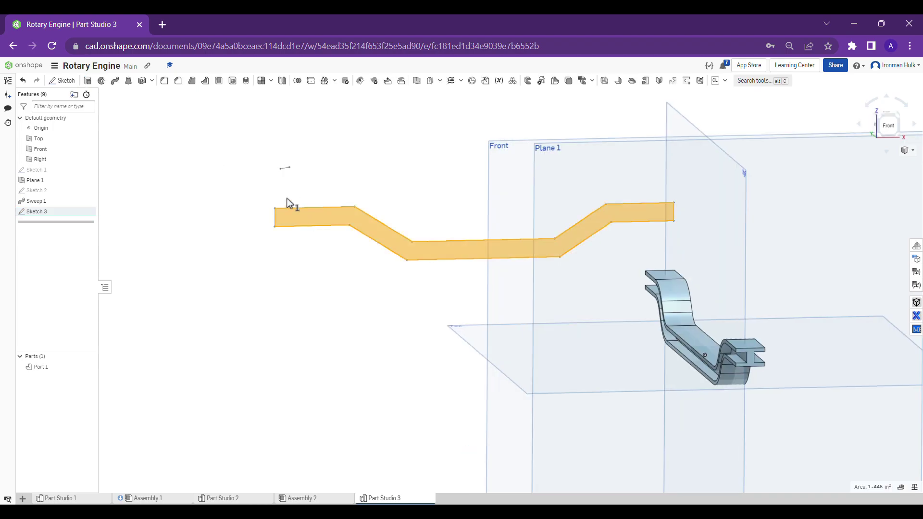
pyautogui.click(93, 83)
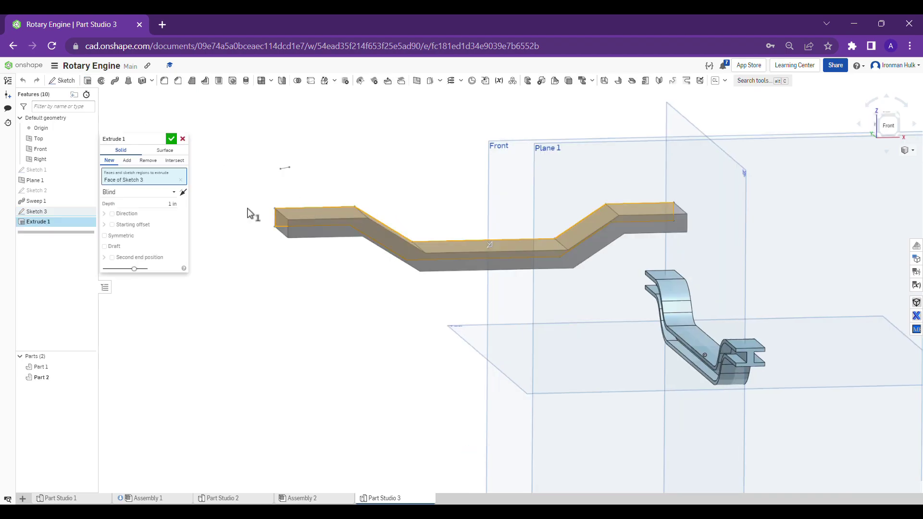
pyautogui.moveTo(247, 213); pyautogui.dragTo(324, 204, button='right')
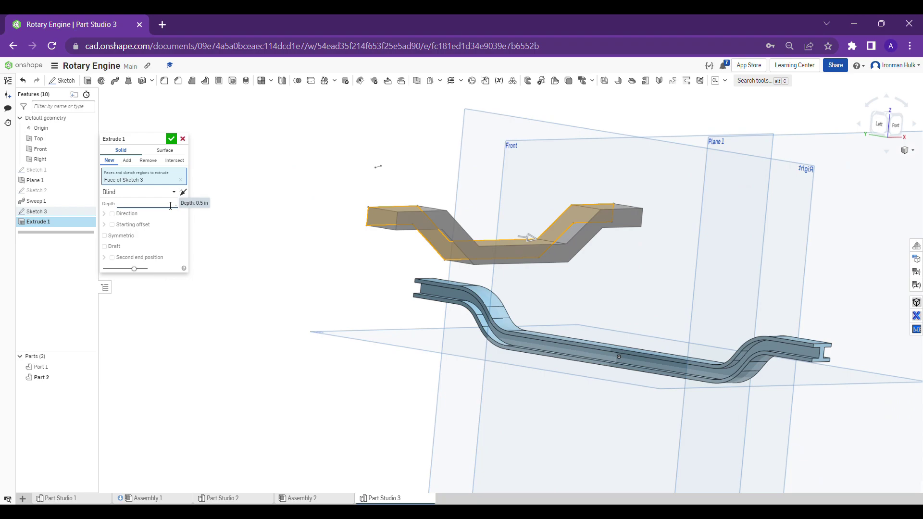
pyautogui.press('Return')
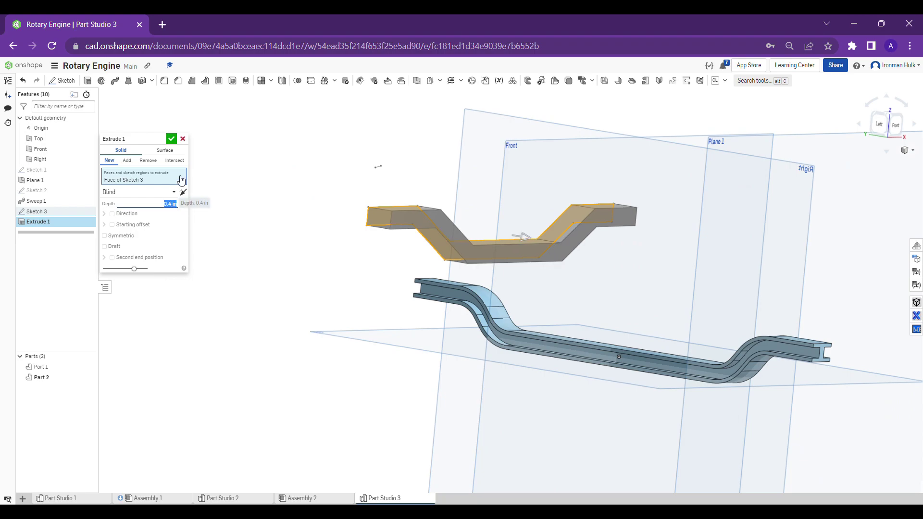
pyautogui.click(172, 140)
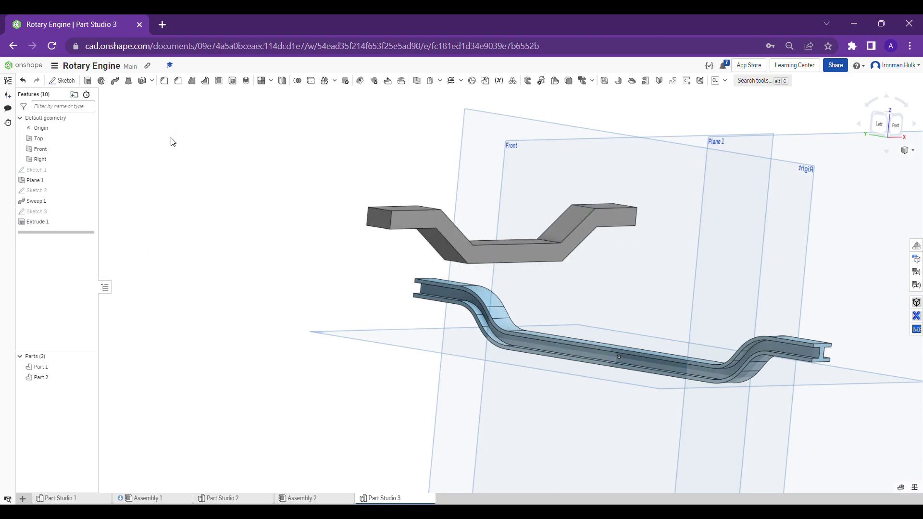
# - Compare the extruded stepped bar with the swept I-profile part from several angles, including their bends and ends
pyautogui.moveTo(546, 262); pyautogui.dragTo(422, 168, button='middle')
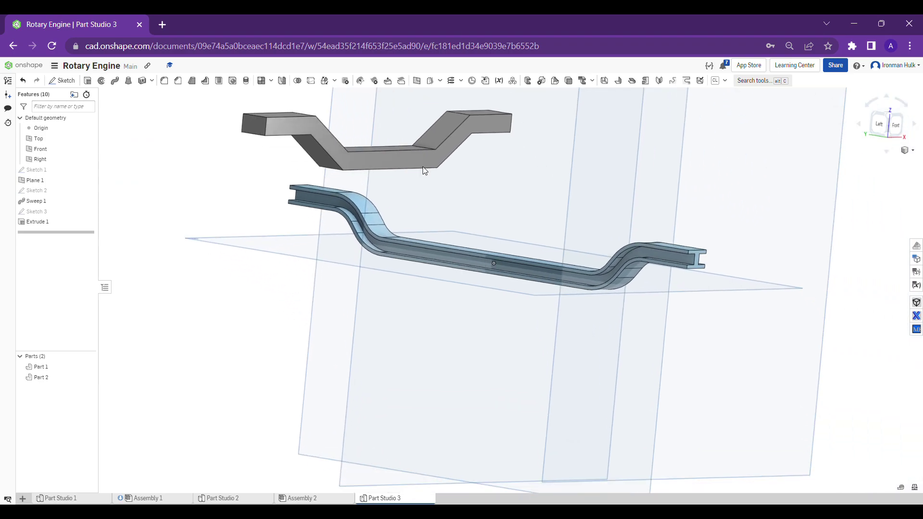
pyautogui.scroll(2, 695, 230)
pyautogui.moveTo(697, 233); pyautogui.dragTo(625, 269, button='right')
pyautogui.scroll(5, 625, 268)
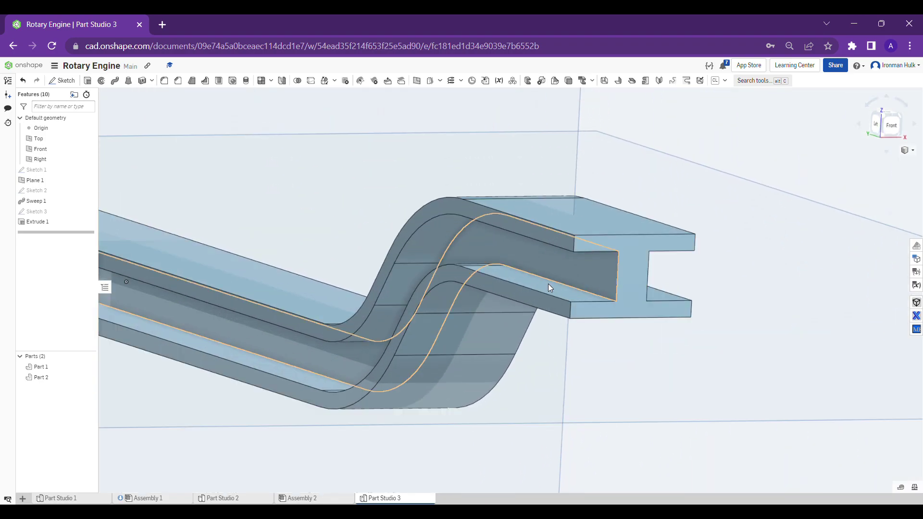
pyautogui.scroll(-3, 649, 301)
pyautogui.scroll(-7, 577, 269)
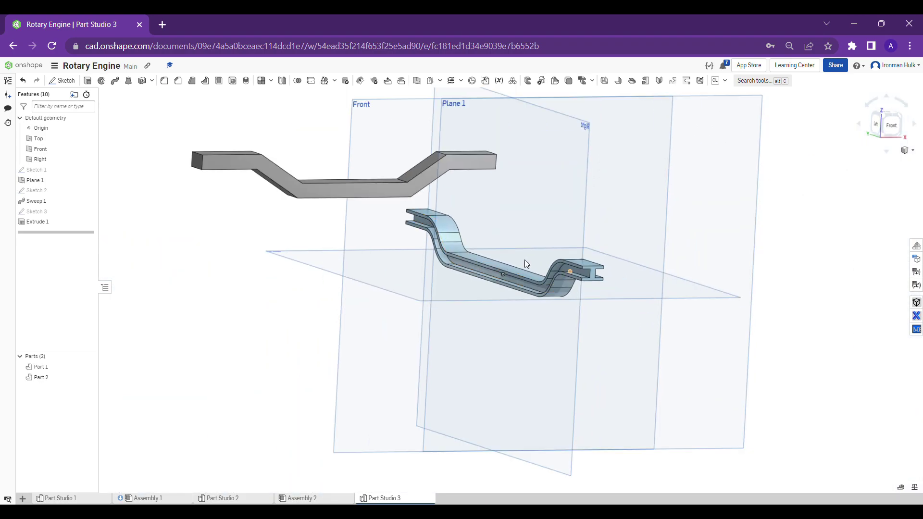
pyautogui.moveTo(251, 186); pyautogui.dragTo(412, 267, button='middle')
pyautogui.scroll(2, 382, 242)
pyautogui.moveTo(382, 241); pyautogui.dragTo(413, 244, button='right')
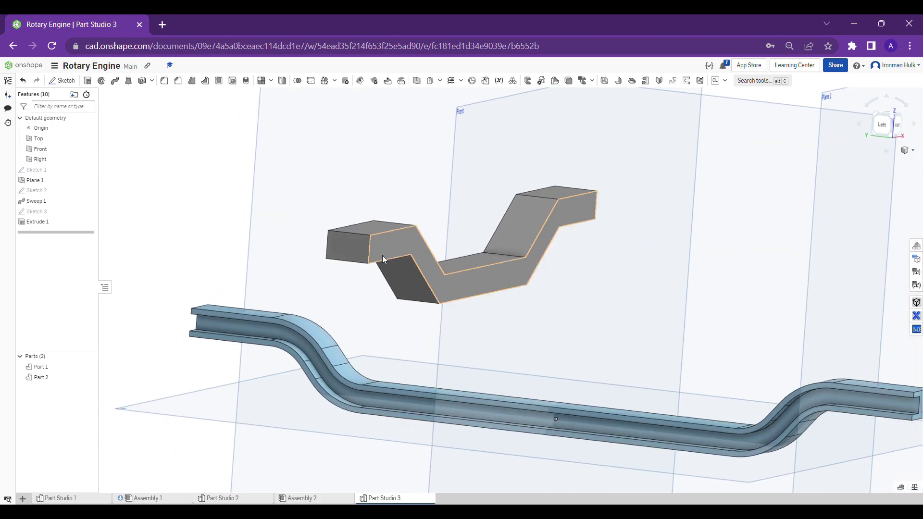
pyautogui.scroll(-2, 371, 247)
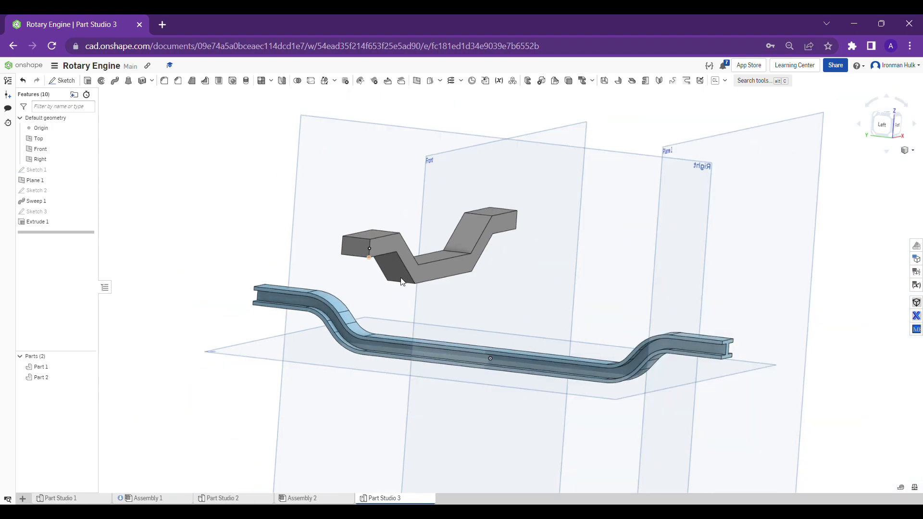
pyautogui.scroll(1, 682, 353)
pyautogui.scroll(2, 682, 353)
pyautogui.moveTo(742, 346); pyautogui.dragTo(711, 345, button='right')
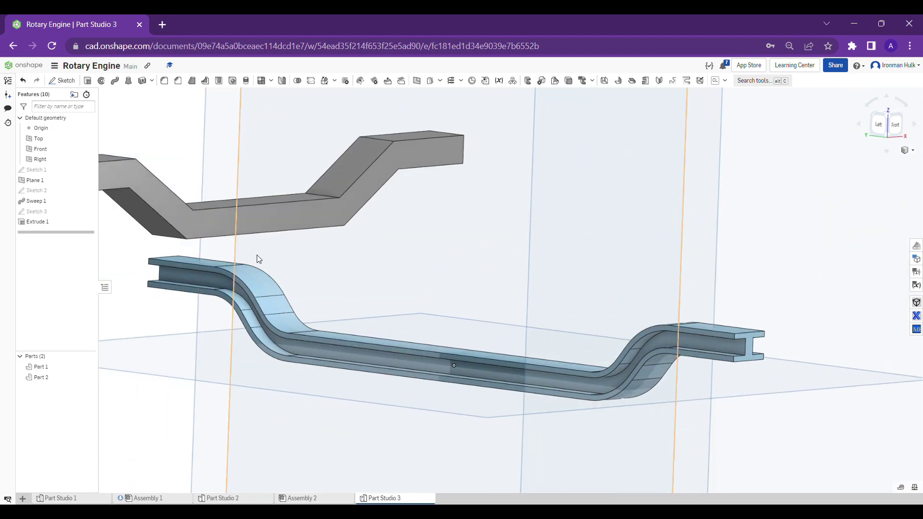
pyautogui.scroll(-2, 255, 253)
pyautogui.moveTo(250, 249); pyautogui.dragTo(423, 317, button='middle')
pyautogui.moveTo(423, 317); pyautogui.dragTo(426, 318, button='middle')
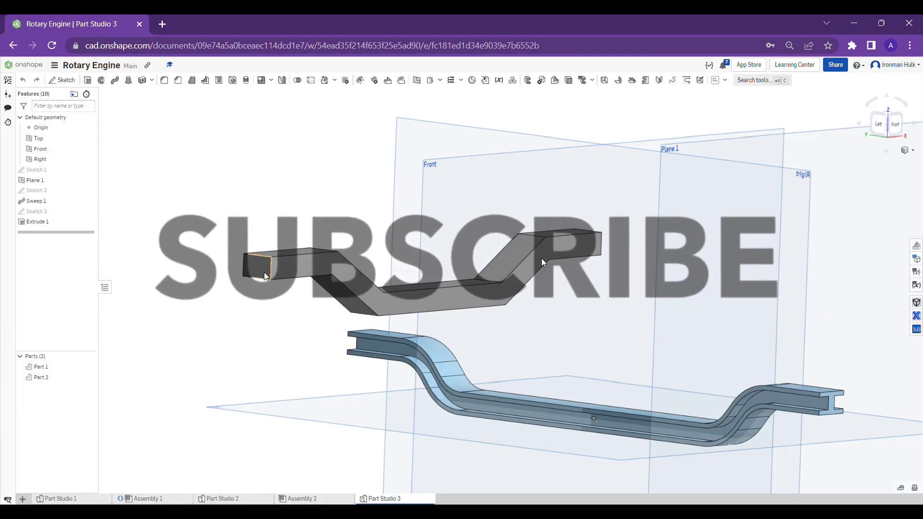
pyautogui.scroll(-2, 240, 266)
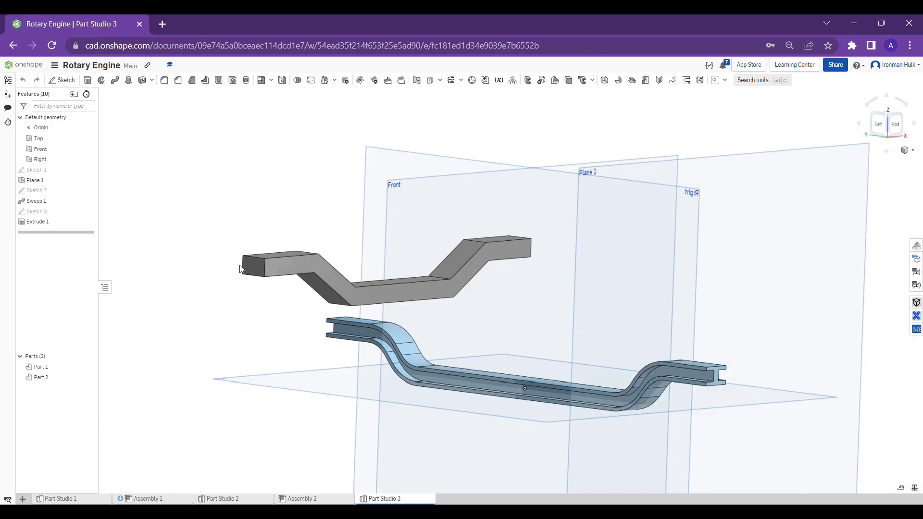
pyautogui.moveTo(431, 262); pyautogui.dragTo(388, 260, button='right')
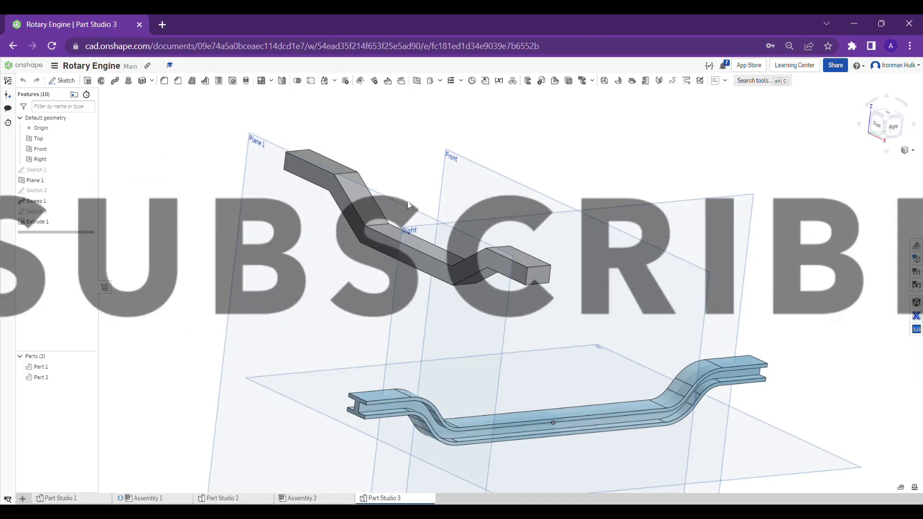
pyautogui.scroll(-2, 393, 209)
pyautogui.moveTo(393, 209); pyautogui.dragTo(388, 208, button='right')
pyautogui.moveTo(243, 196); pyautogui.dragTo(271, 215, button='right')
pyautogui.scroll(-3, 280, 198)
pyautogui.scroll(6, 335, 358)
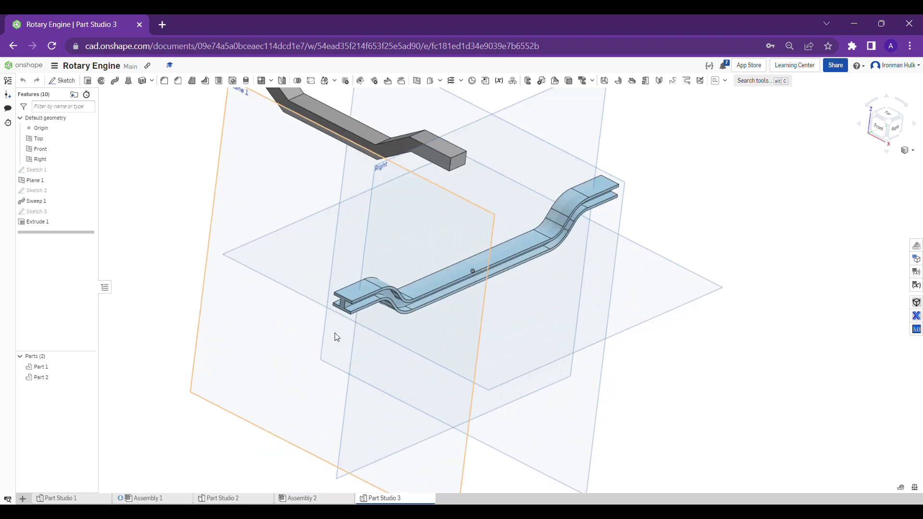
# - Start a fillet on the upper inner edge along one side of the I-profile's web, with a 0.05 in radius
pyautogui.moveTo(335, 332); pyautogui.dragTo(596, 303, button='right')
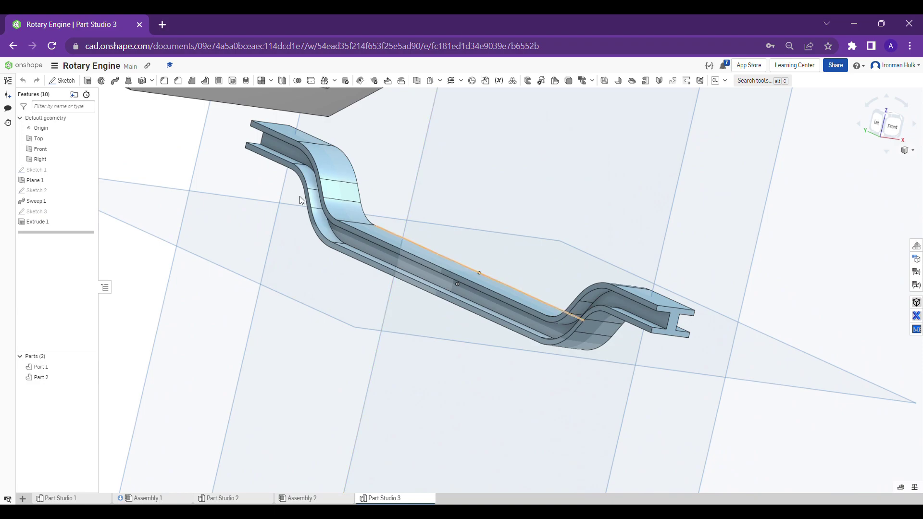
pyautogui.click(167, 82)
pyautogui.scroll(5, 553, 307)
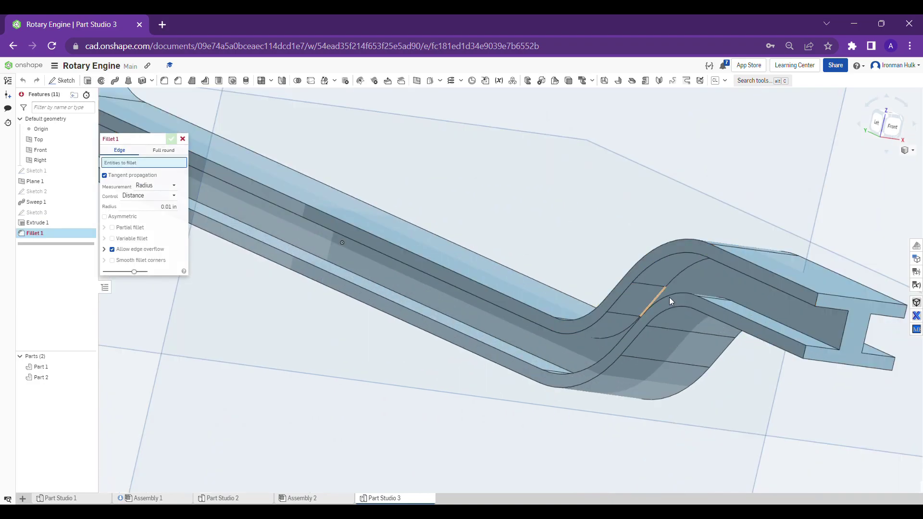
pyautogui.click(678, 274)
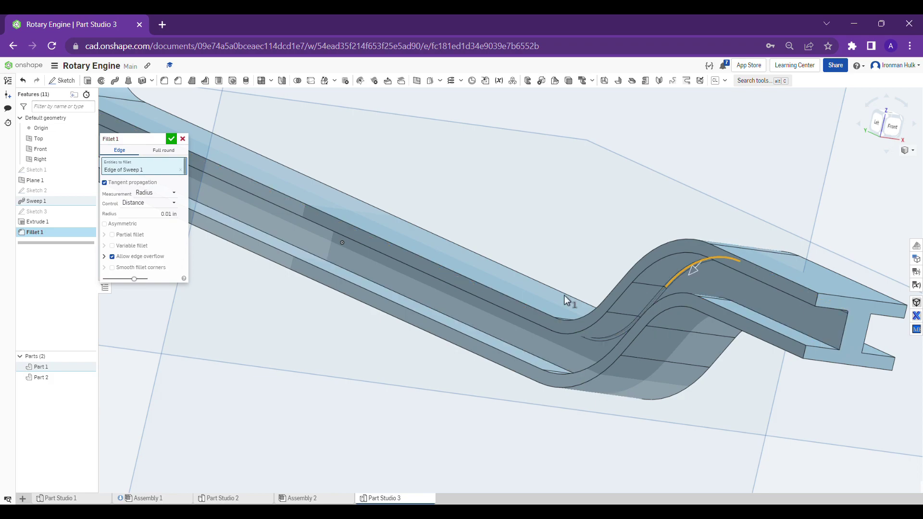
pyautogui.click(159, 216)
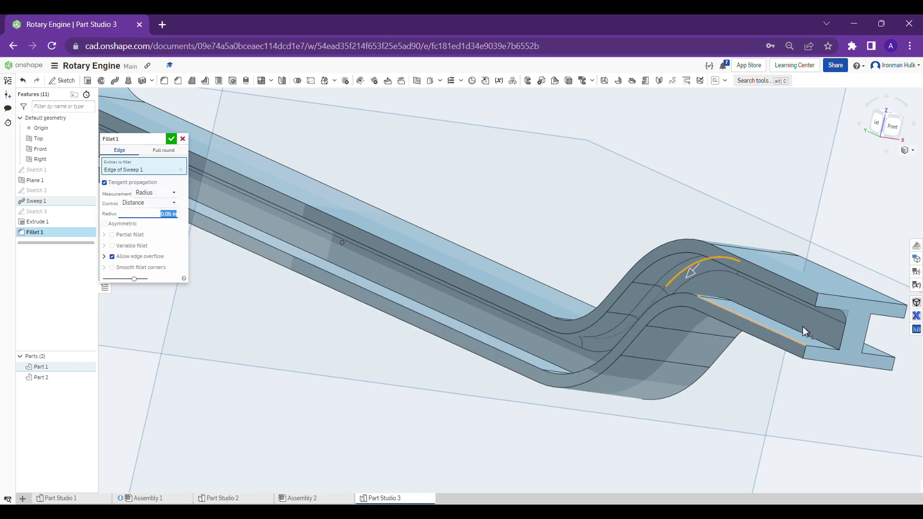
# - Add the lower inner edge and both inner edges on the web's opposite side to the fillet, and accept it
pyautogui.click(812, 336)
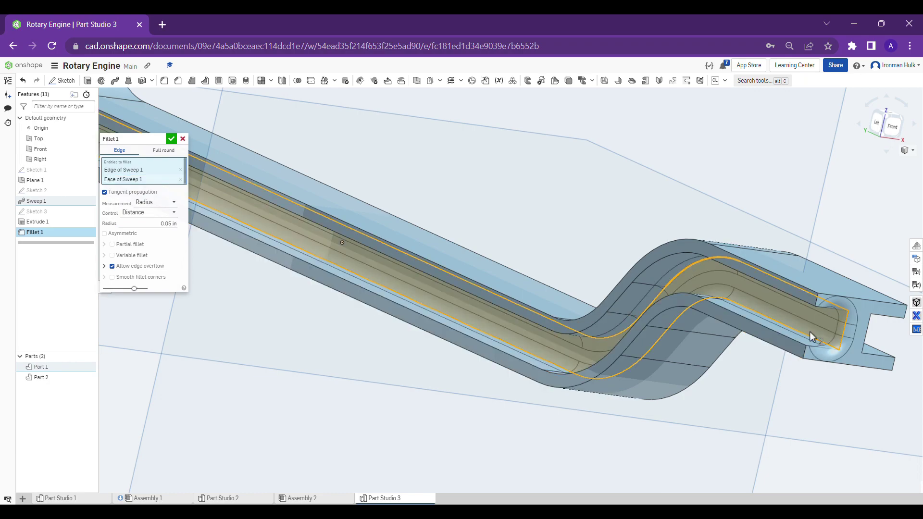
pyautogui.click(811, 337)
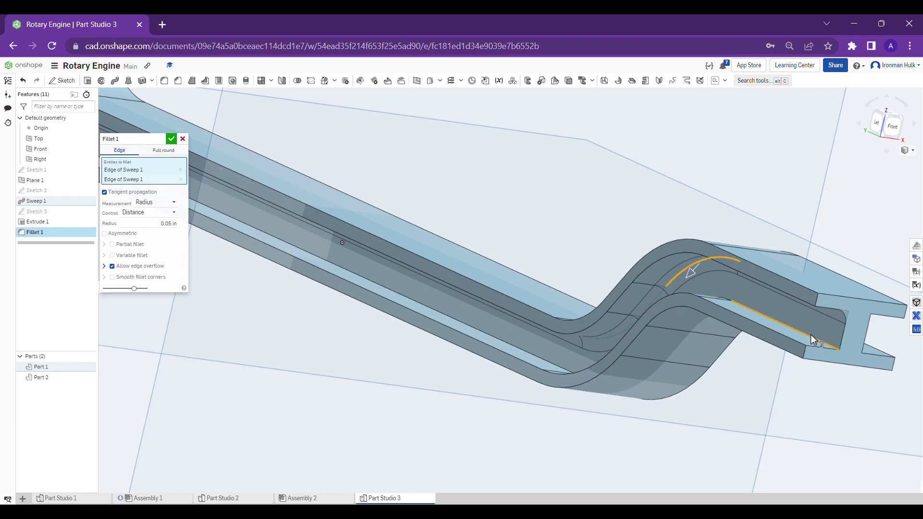
pyautogui.moveTo(811, 339); pyautogui.dragTo(404, 269, button='right')
pyautogui.click(812, 310)
pyautogui.click(815, 341)
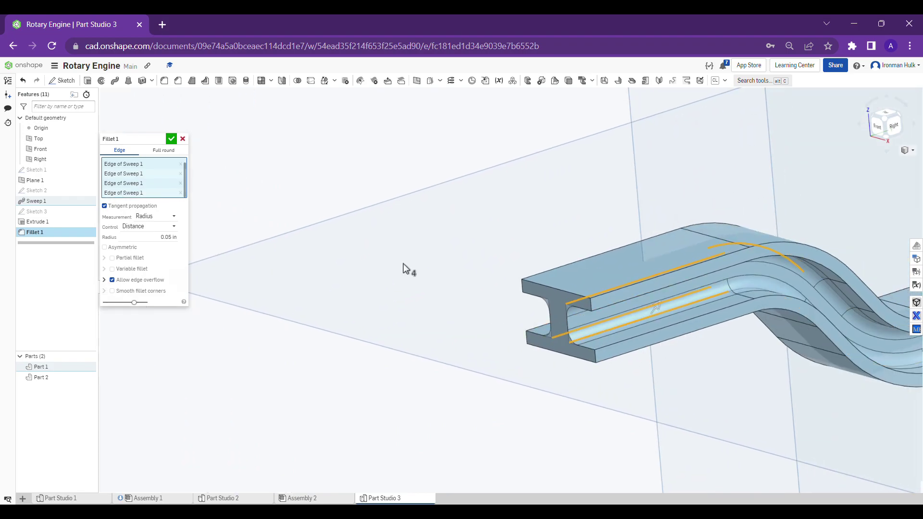
pyautogui.click(171, 138)
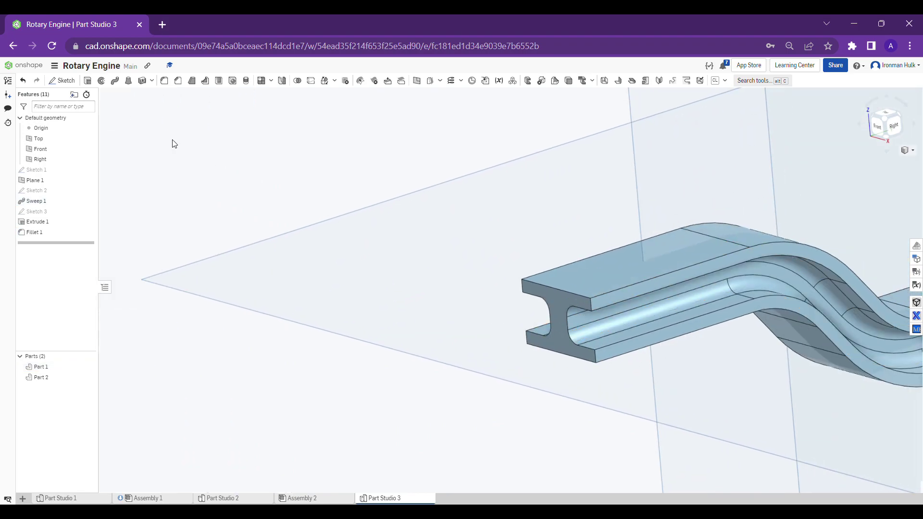
# - Start a second fillet on the upper flange's two long outer edges along one side, with a 0.01 in radius
pyautogui.click(165, 81)
pyautogui.moveTo(504, 248); pyautogui.dragTo(419, 232, button='middle')
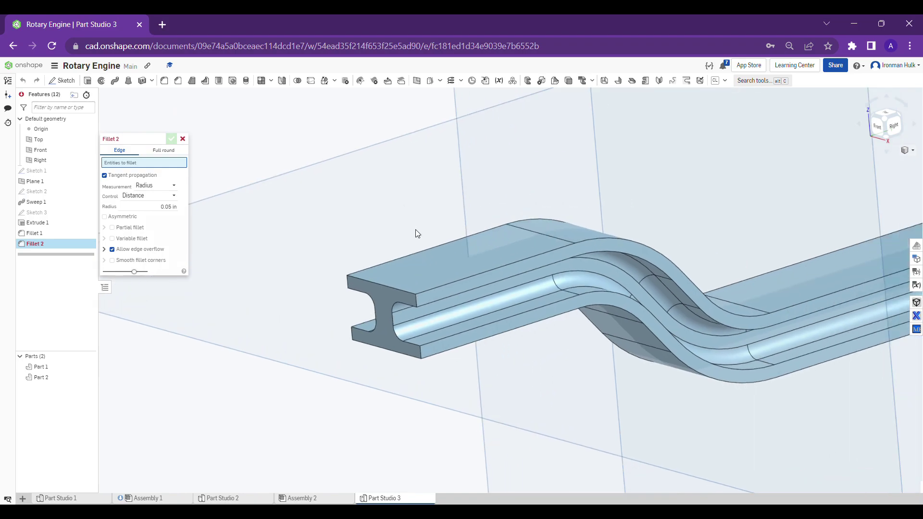
pyautogui.moveTo(429, 272); pyautogui.dragTo(436, 284, button='right')
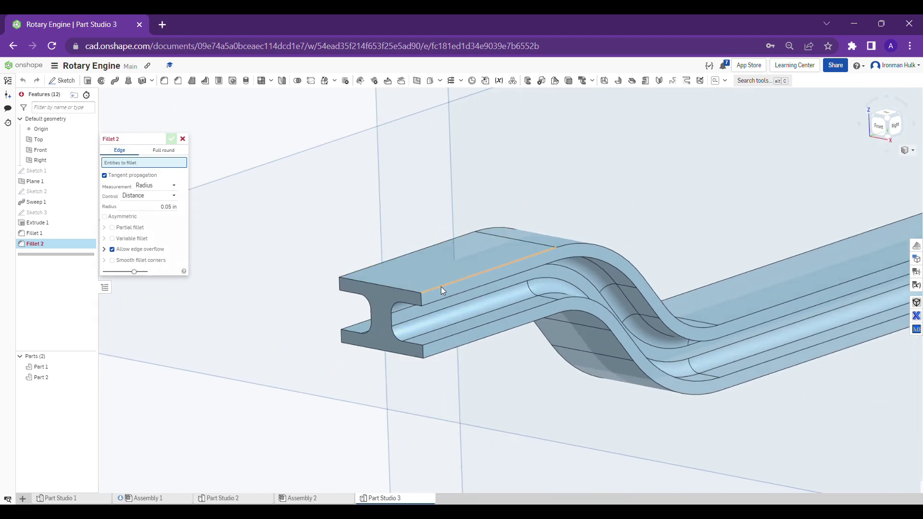
pyautogui.click(441, 287)
pyautogui.click(159, 216)
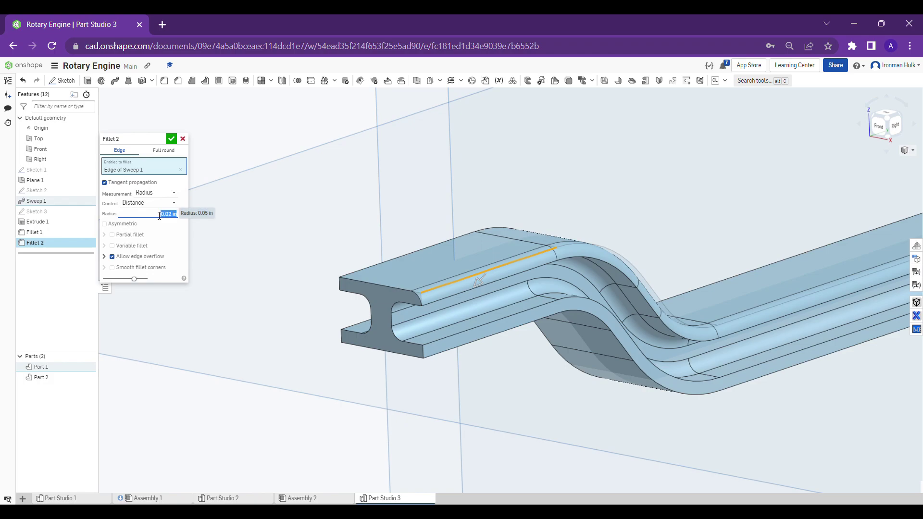
pyautogui.click(427, 305)
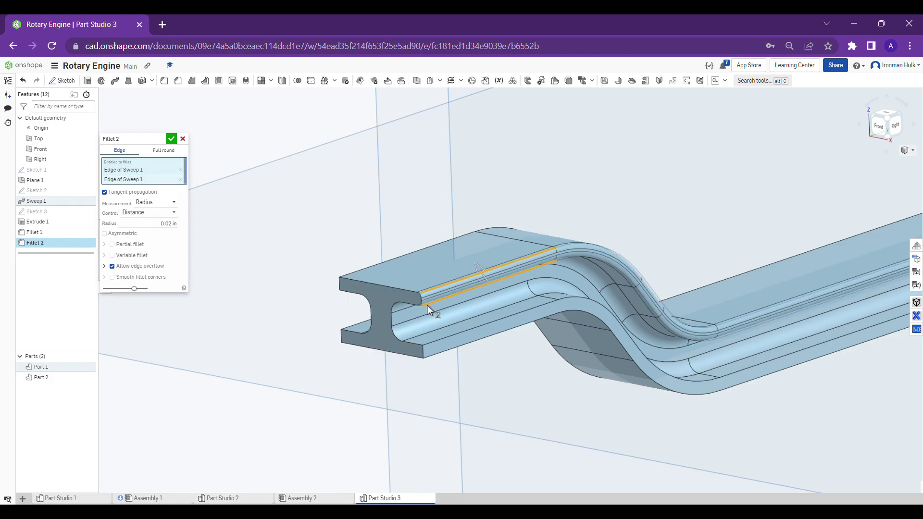
pyautogui.click(161, 225)
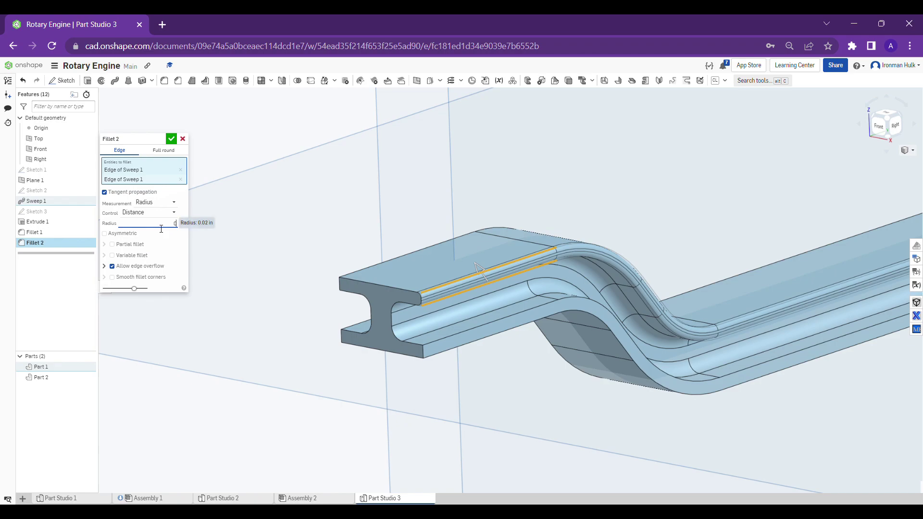
# - Add the lower flange's long edges on the same side and the flange edges on the opposite side, and accept the fillet
pyautogui.click(442, 342)
pyautogui.click(441, 352)
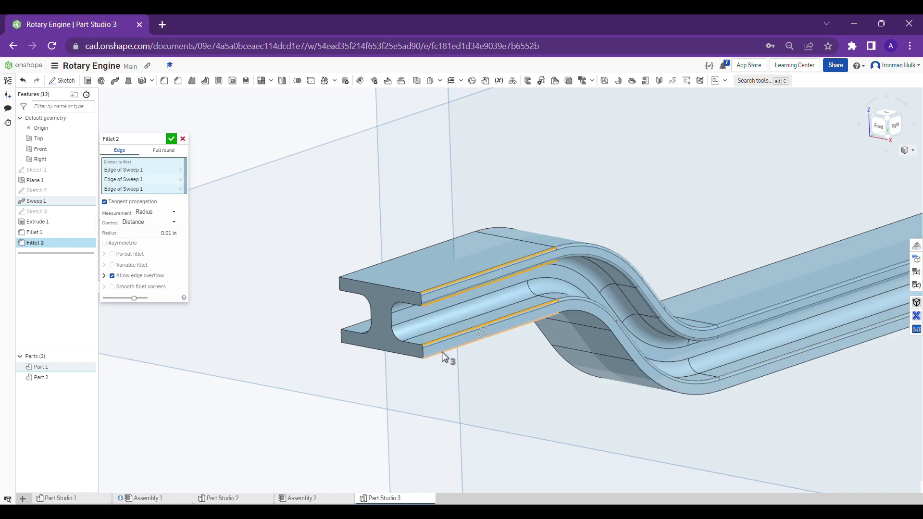
pyautogui.moveTo(390, 355); pyautogui.dragTo(423, 351, button='right')
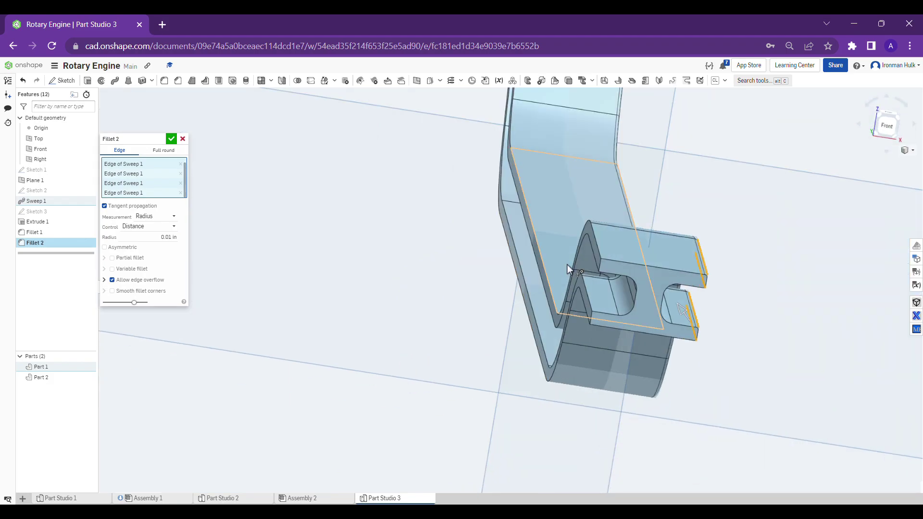
pyautogui.click(593, 250)
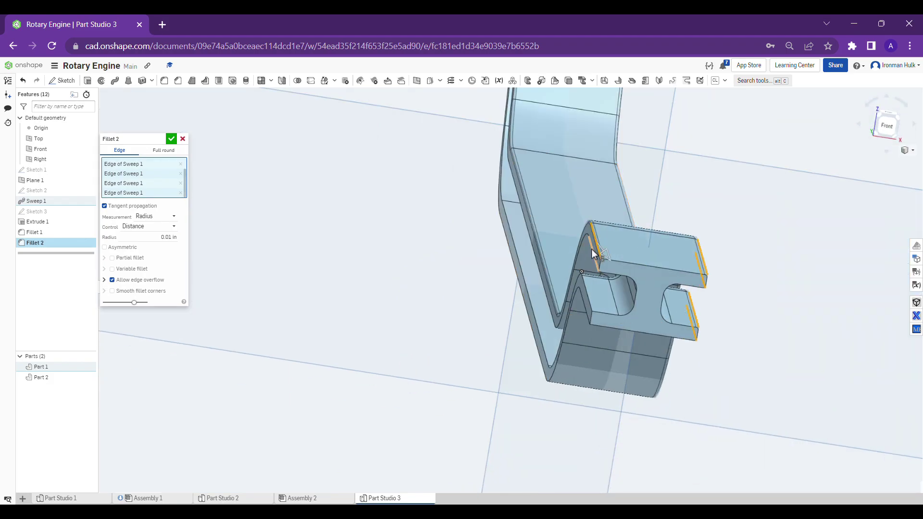
pyautogui.click(582, 304)
pyautogui.moveTo(584, 305); pyautogui.dragTo(599, 314, button='right')
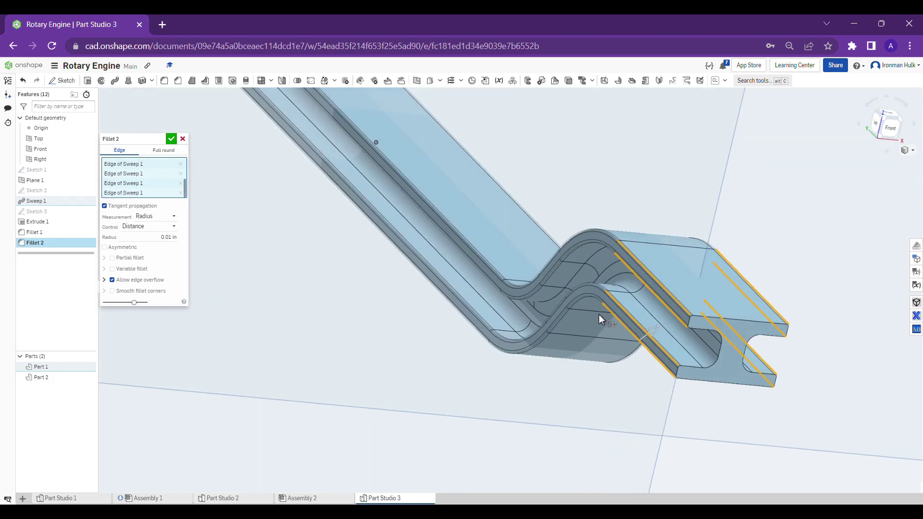
pyautogui.click(172, 139)
# - Hide the extruded stepped bar, Part 2, and view the filleted I-profile part from an isometric angle
pyautogui.scroll(-5, 524, 240)
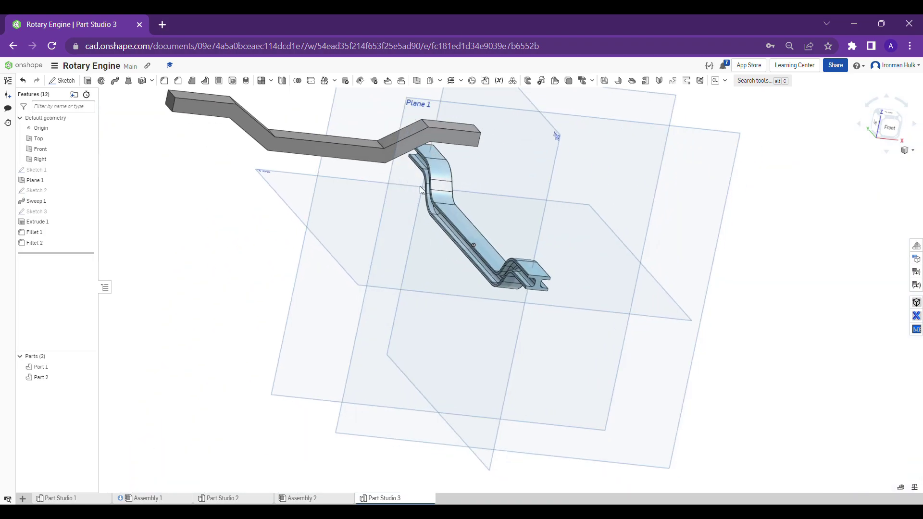
pyautogui.click(88, 378)
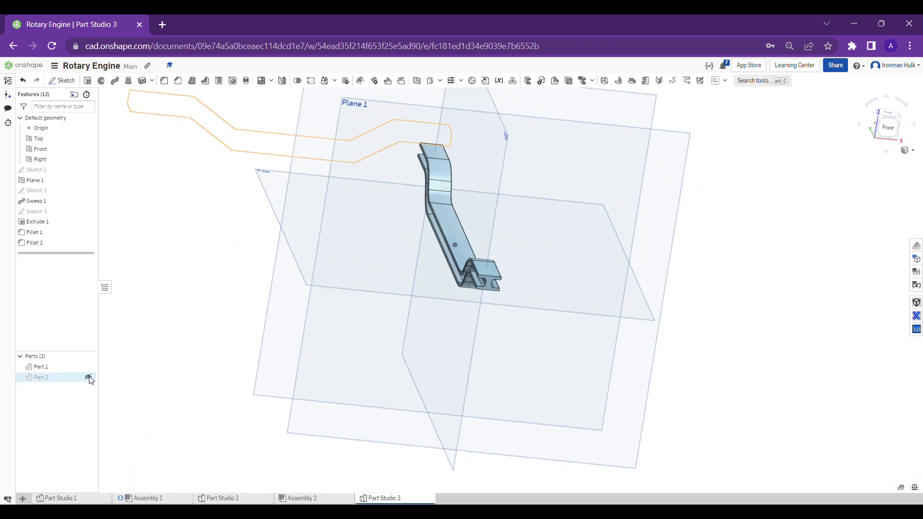
pyautogui.moveTo(456, 231); pyautogui.dragTo(605, 202, button='right')
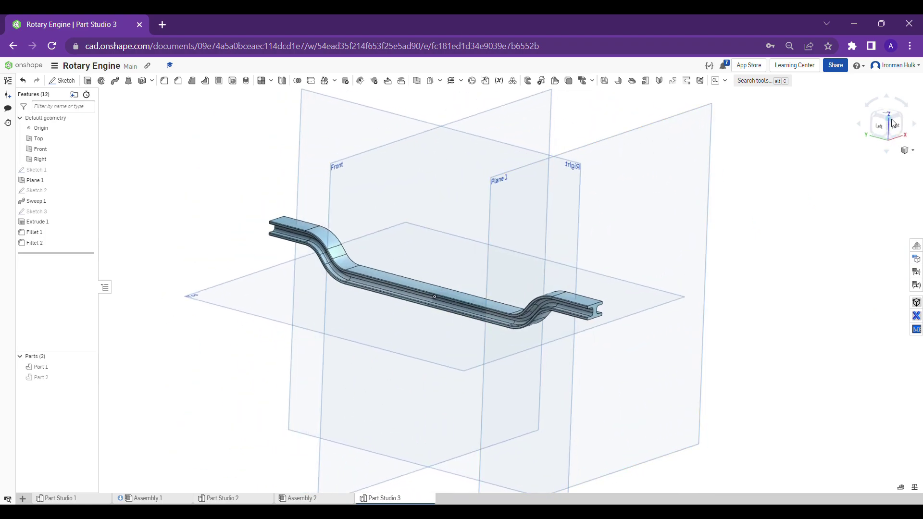
pyautogui.click(893, 123)
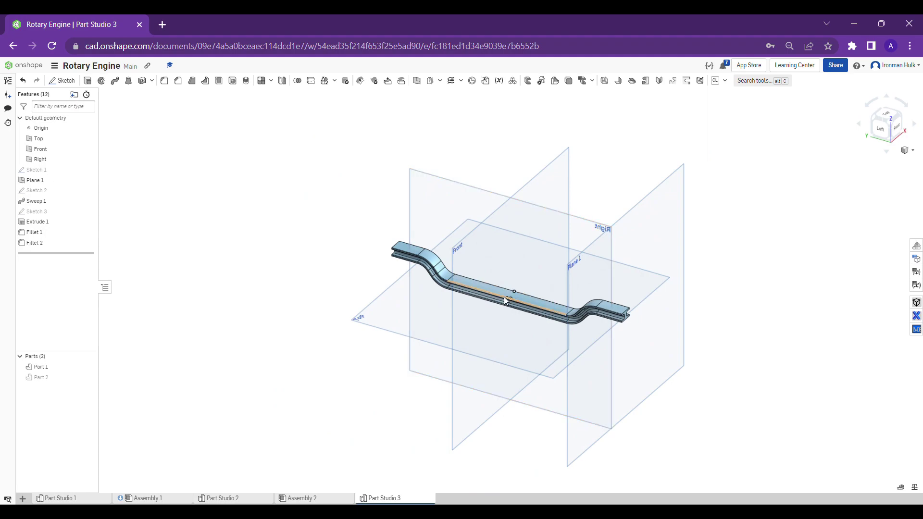
pyautogui.scroll(3, 504, 296)
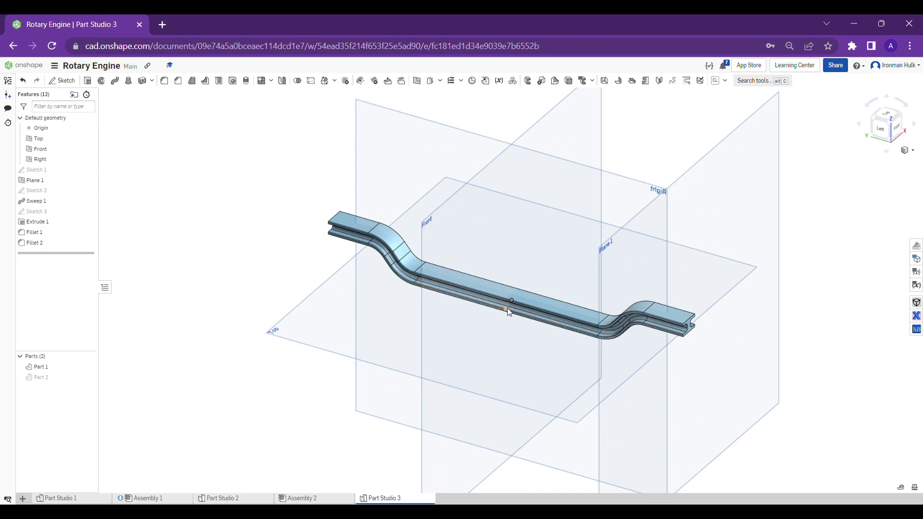
pyautogui.scroll(2, 512, 307)
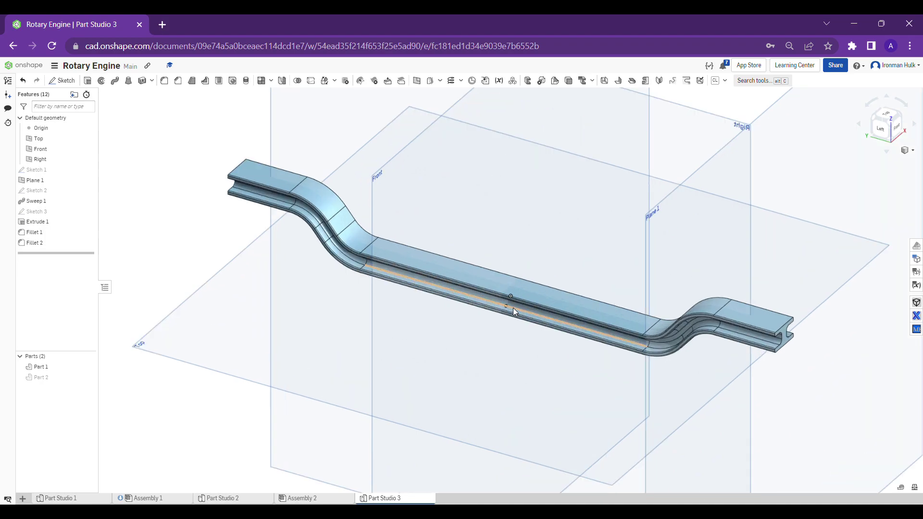